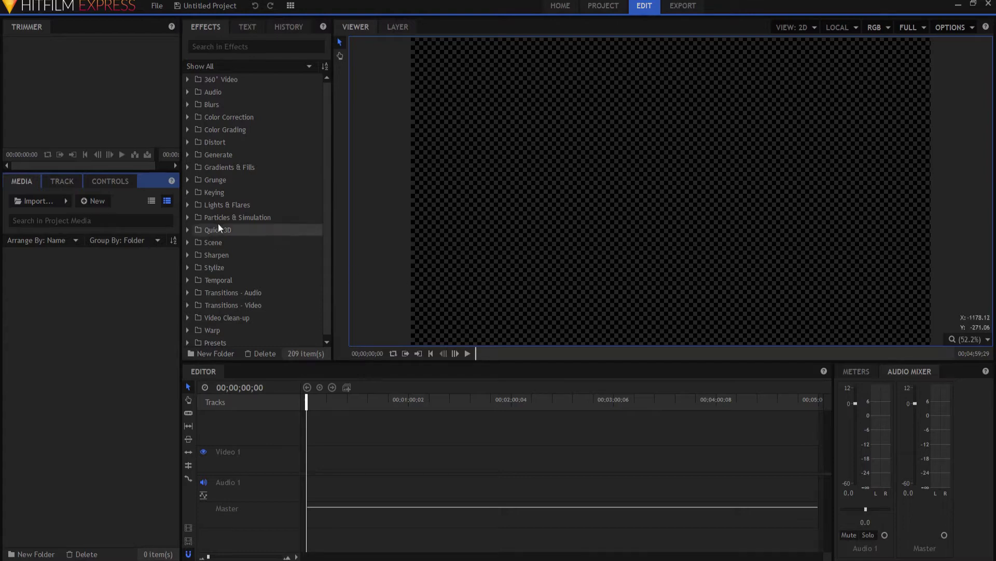
# Create a new 1080p composite shot with a 2-second duration
pyautogui.click(98, 202)
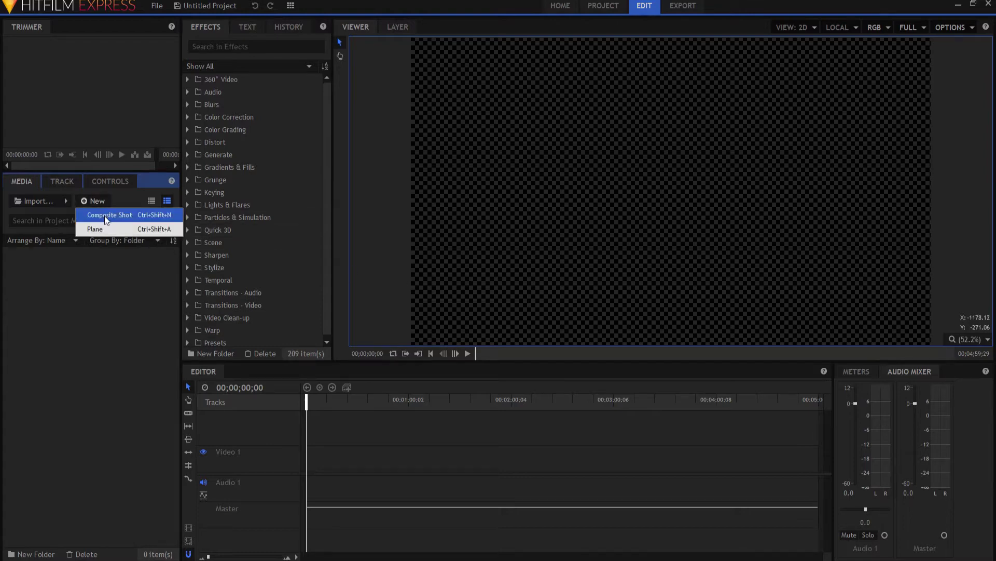
pyautogui.click(105, 216)
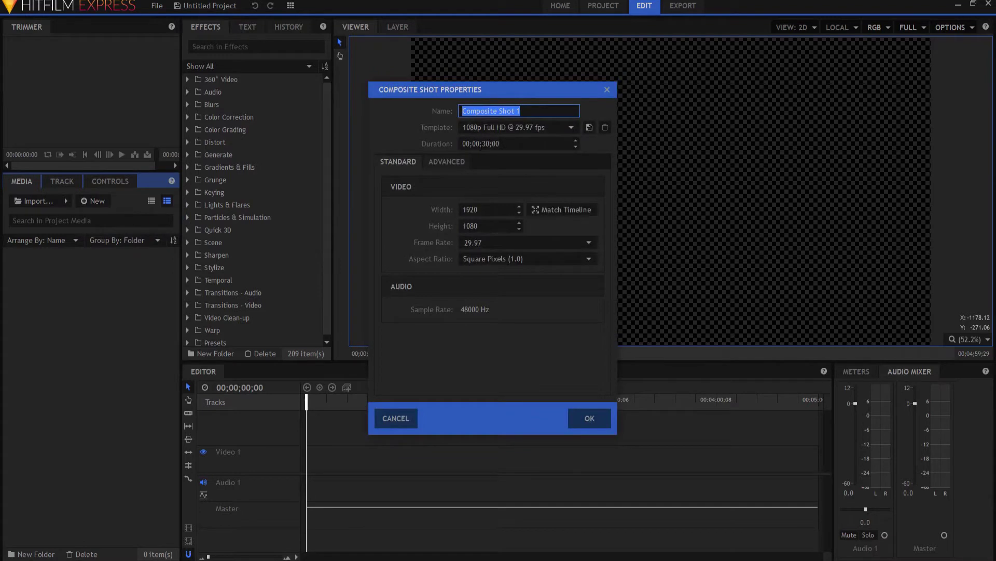
pyautogui.click(486, 144)
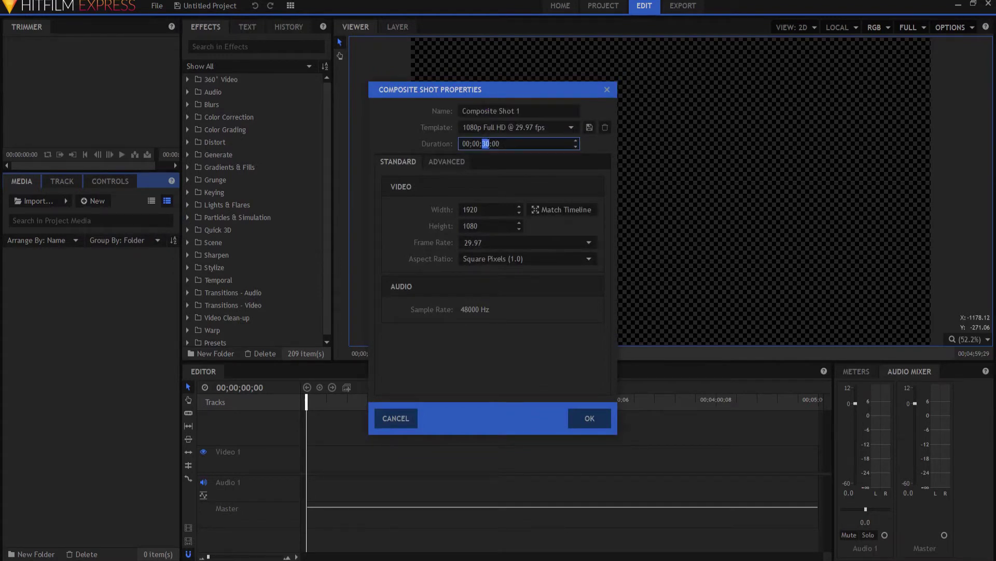
pyautogui.write('2')
pyautogui.press('Return')
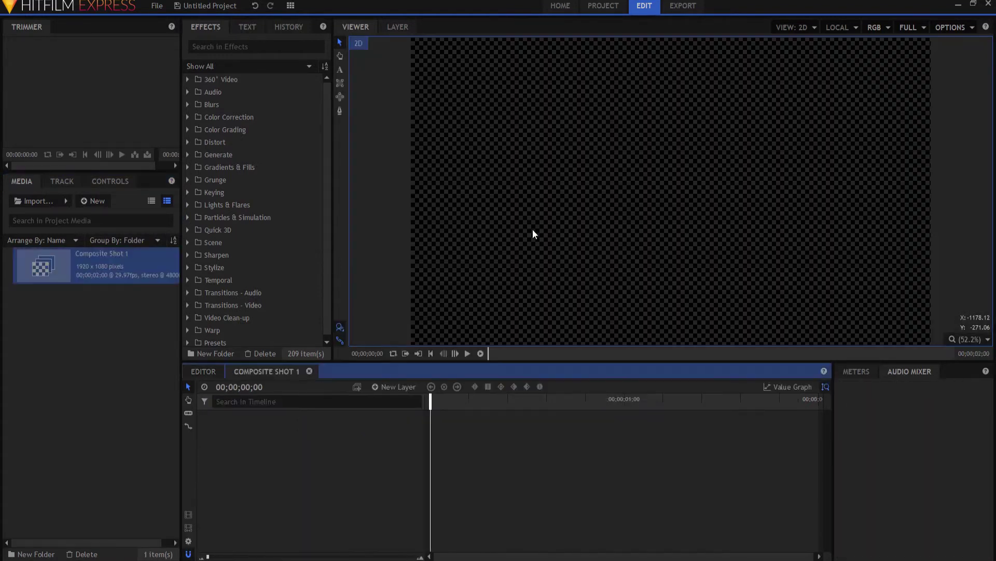
# Add a black plane layer that fills the shot's frame
pyautogui.click(392, 387)
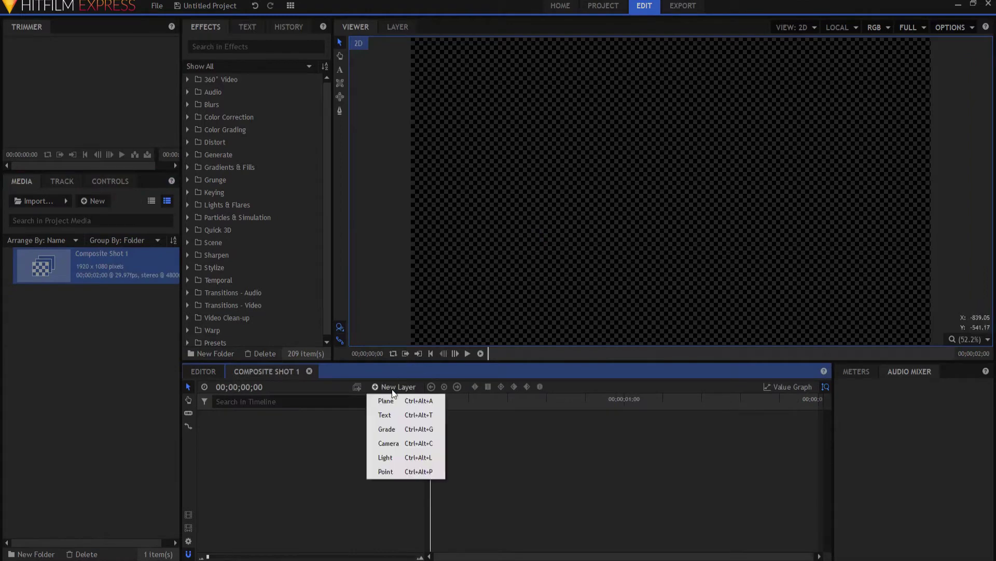
pyautogui.click(386, 401)
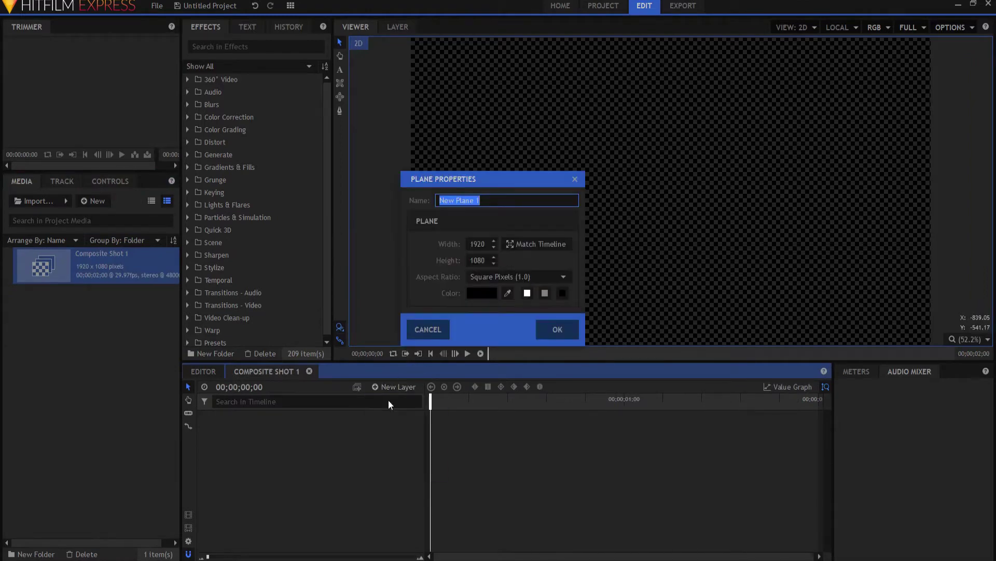
pyautogui.click(560, 331)
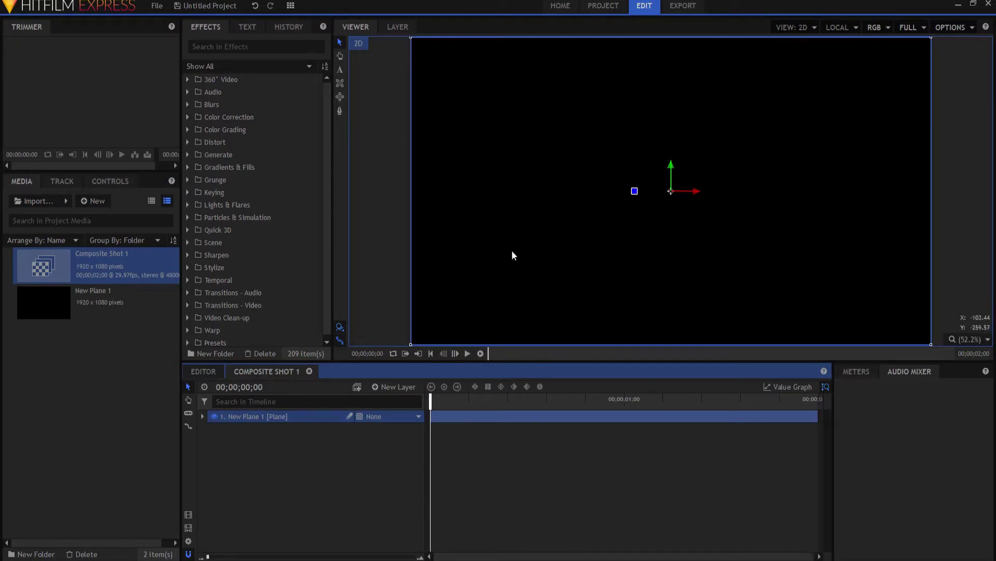
# Apply Fractal Noise (searched as 'frac') to New Plane 1 and set its Type to Whisp
pyautogui.click(200, 46)
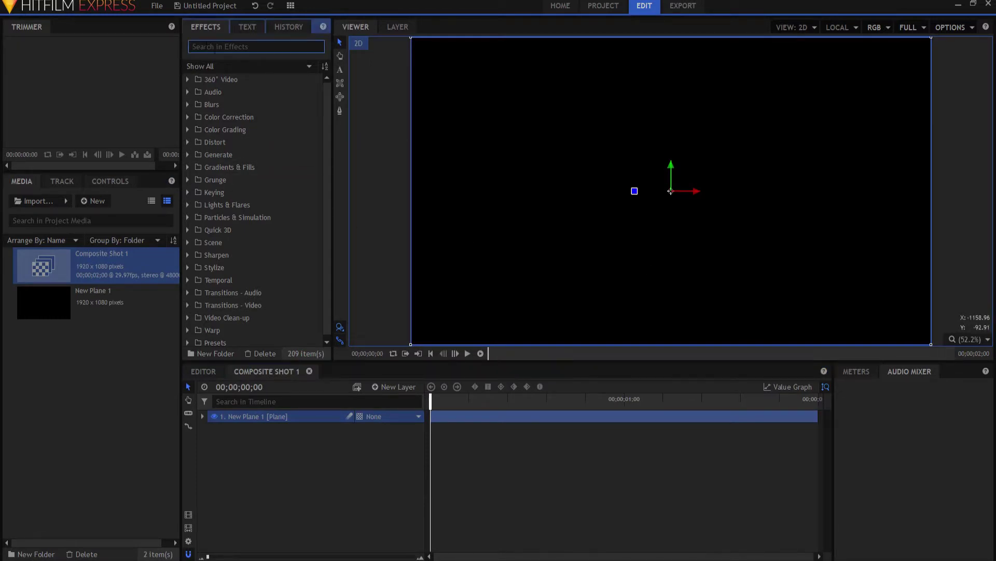
pyautogui.write('frac')
pyautogui.moveTo(233, 104); pyautogui.dragTo(245, 417)
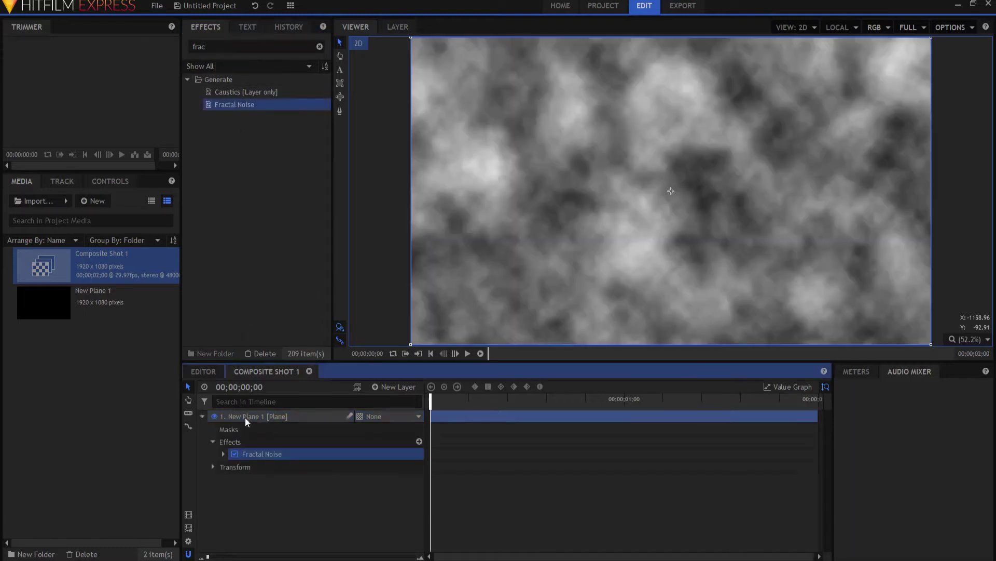
pyautogui.click(224, 455)
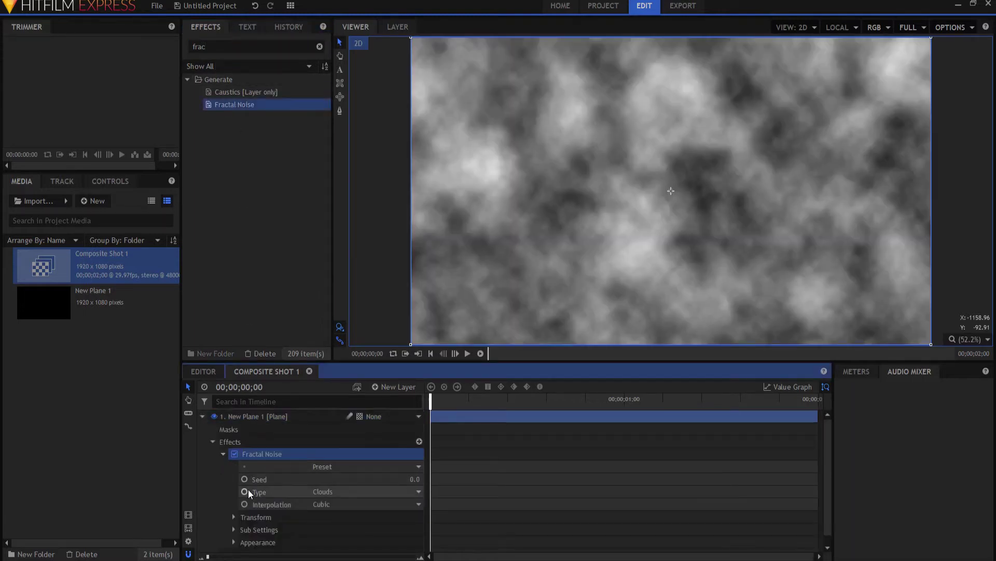
pyautogui.click(320, 491)
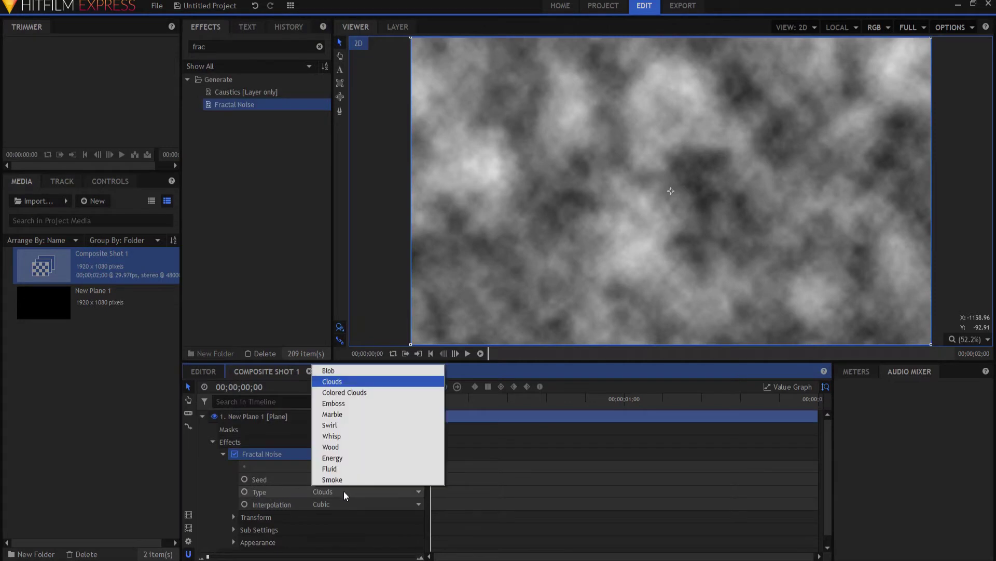
pyautogui.click(339, 438)
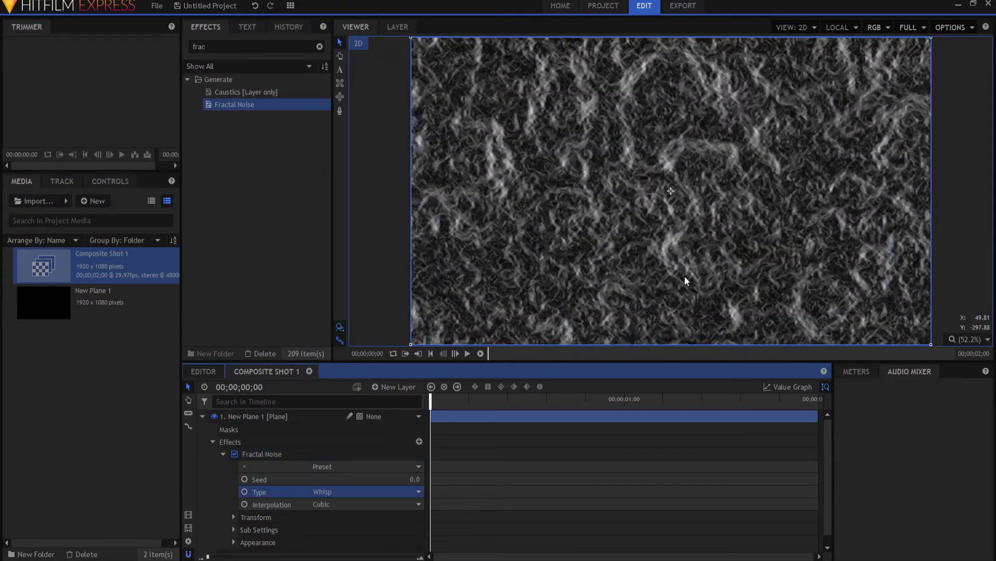
# Set the Fractal Noise Appearance Color 2 to pure blue #0000ff (0, 0, 255)
pyautogui.scroll(-1, 261, 505)
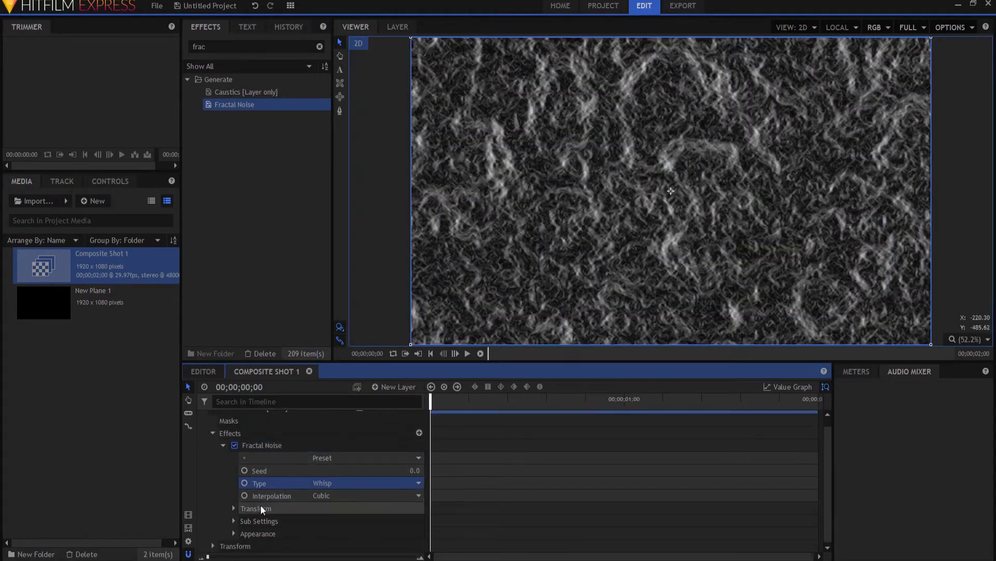
pyautogui.click(232, 533)
pyautogui.scroll(-2, 248, 503)
pyautogui.click(243, 524)
pyautogui.scroll(-3, 244, 522)
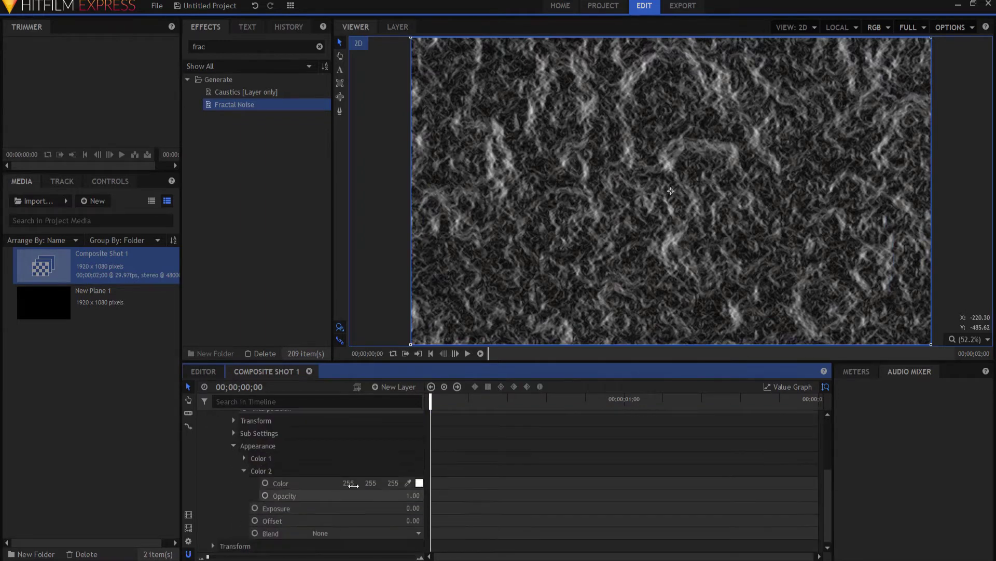
pyautogui.click(420, 483)
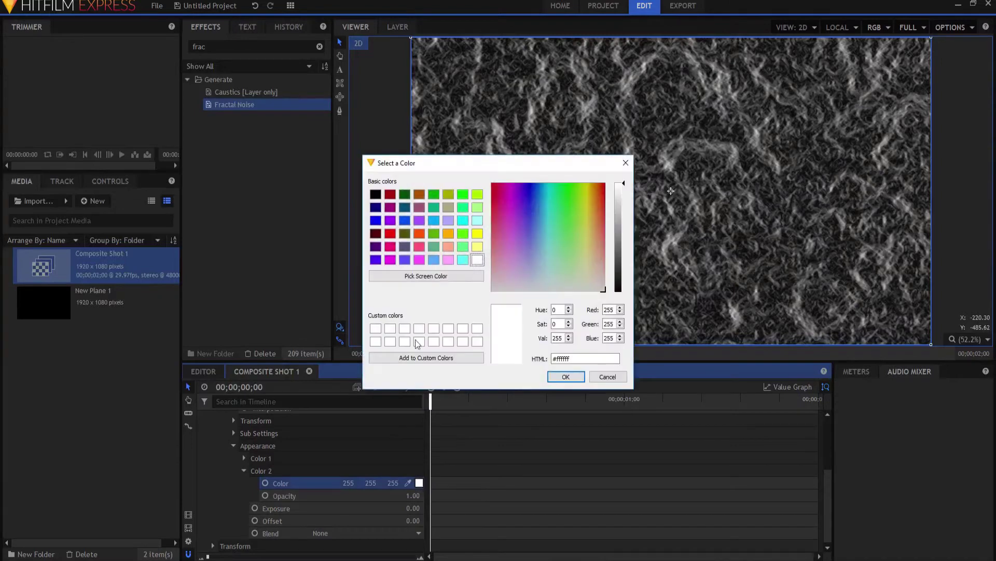
pyautogui.click(377, 223)
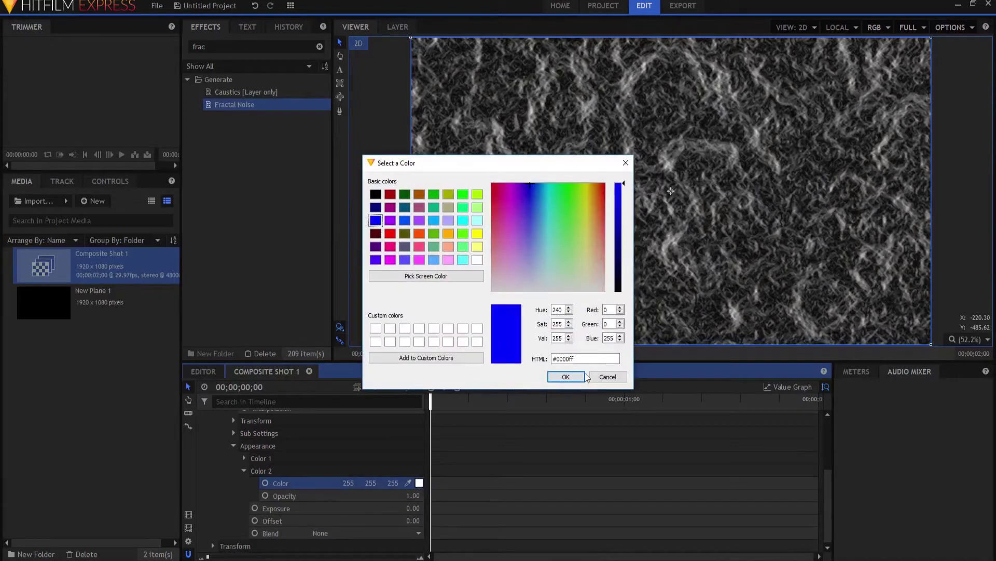
pyautogui.click(565, 377)
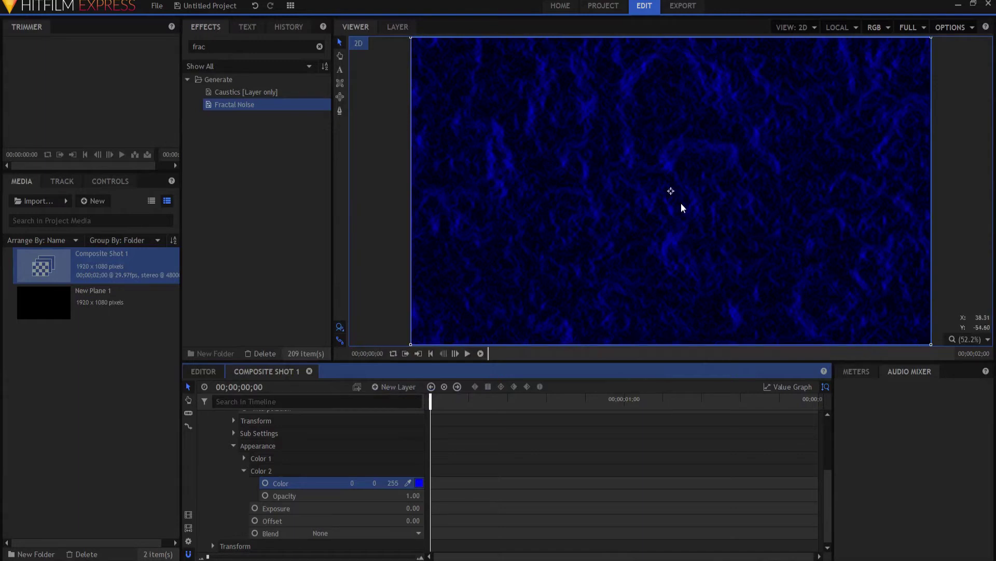
pyautogui.scroll(-3, 673, 209)
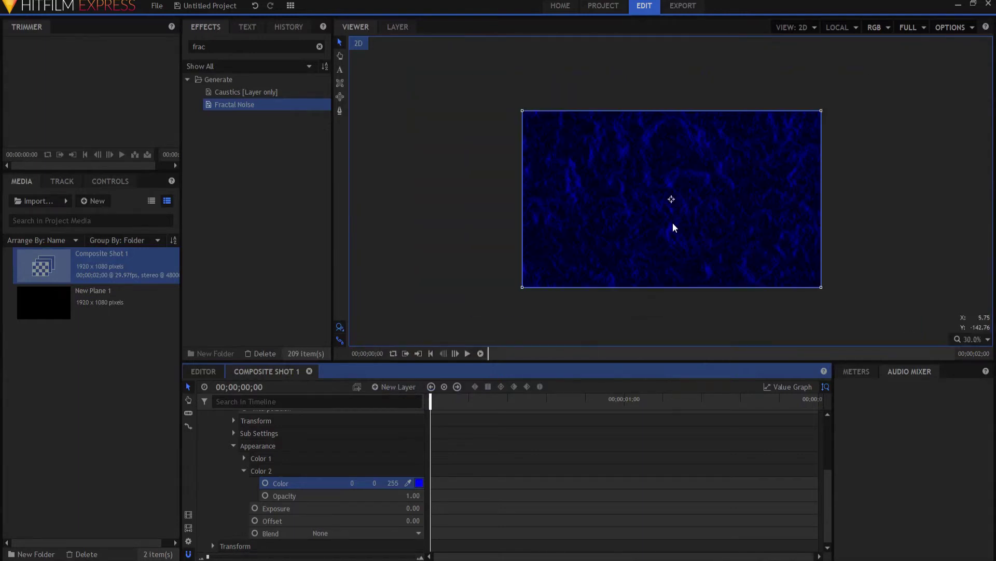
# Draw a thin horizontal rectangle mask on New Plane 1 just below the frame
pyautogui.moveTo(670, 222); pyautogui.dragTo(669, 164)
pyautogui.press('v')
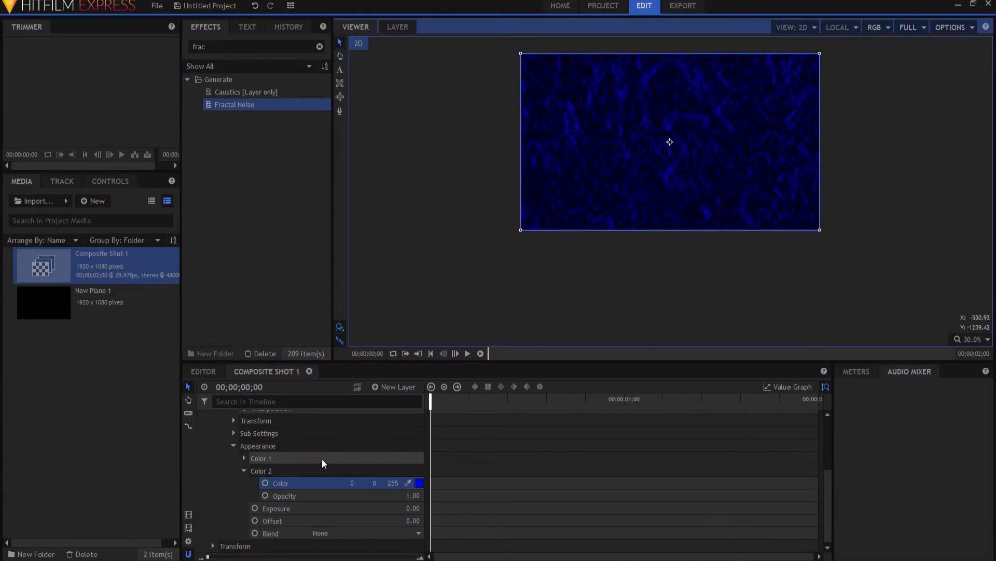
pyautogui.scroll(4, 320, 459)
pyautogui.click(223, 453)
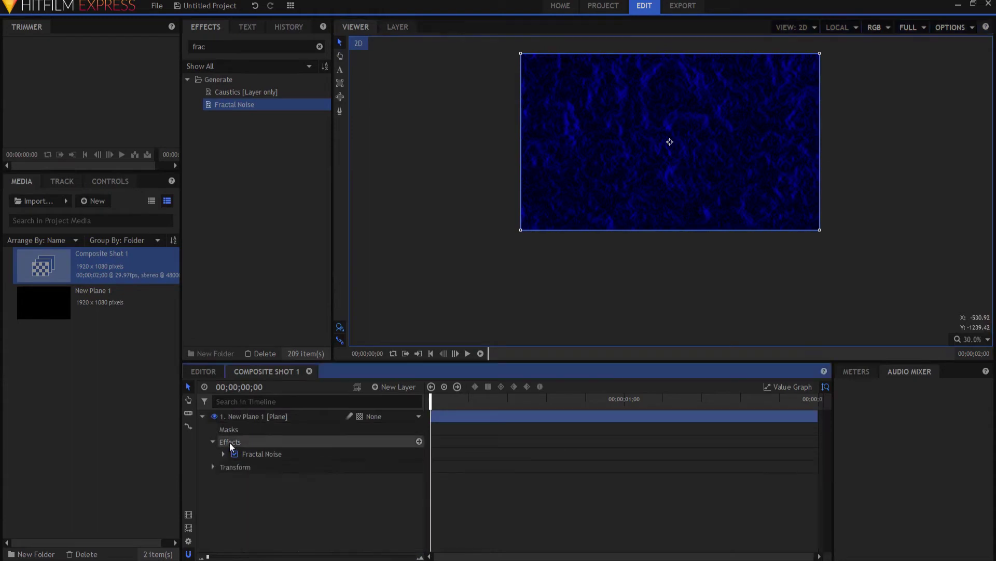
pyautogui.click(232, 428)
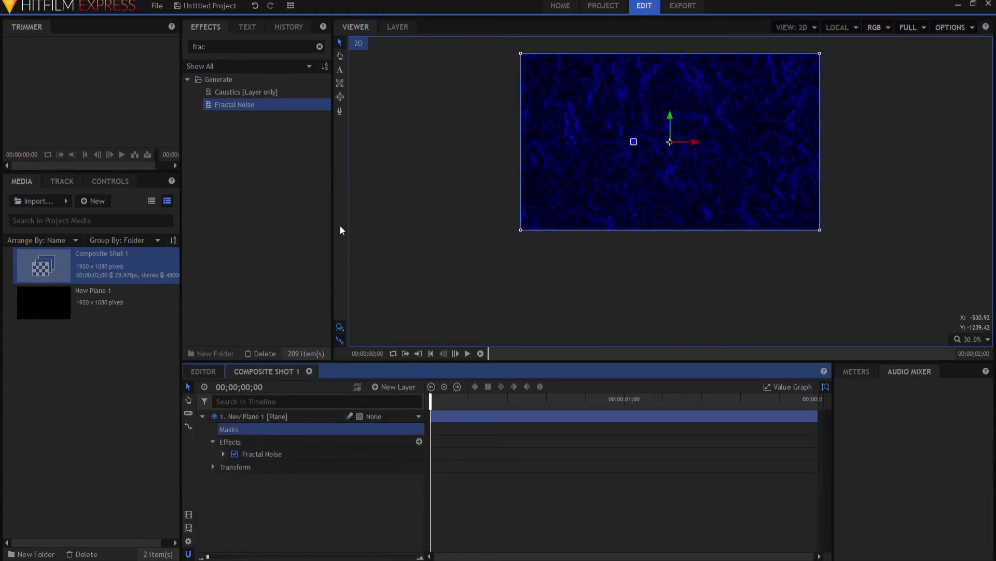
pyautogui.click(340, 83)
pyautogui.moveTo(491, 250); pyautogui.dragTo(838, 269)
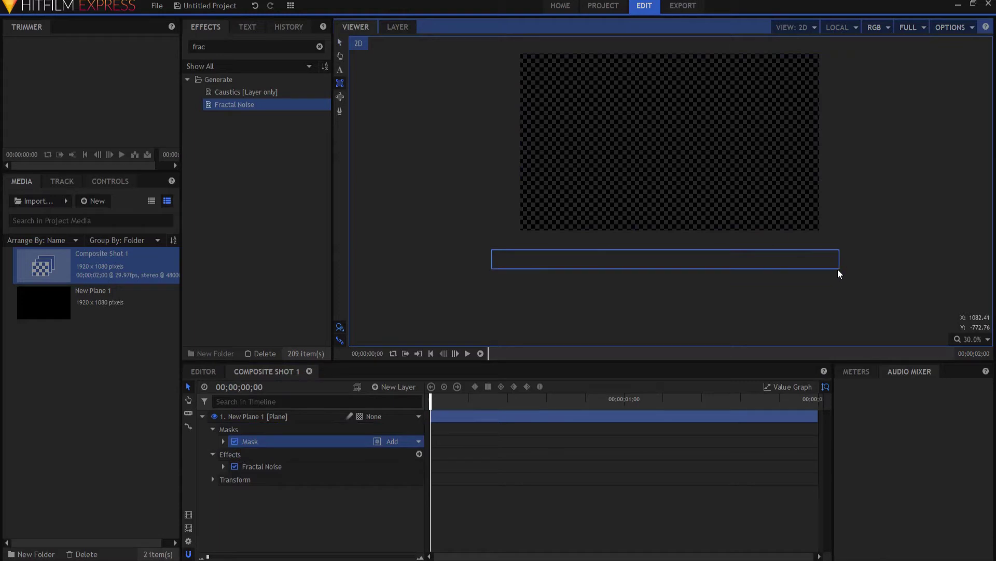
# Keyframe the mask's Position Y so it rises from 9 to 306 and higher by the last frame
pyautogui.click(223, 441)
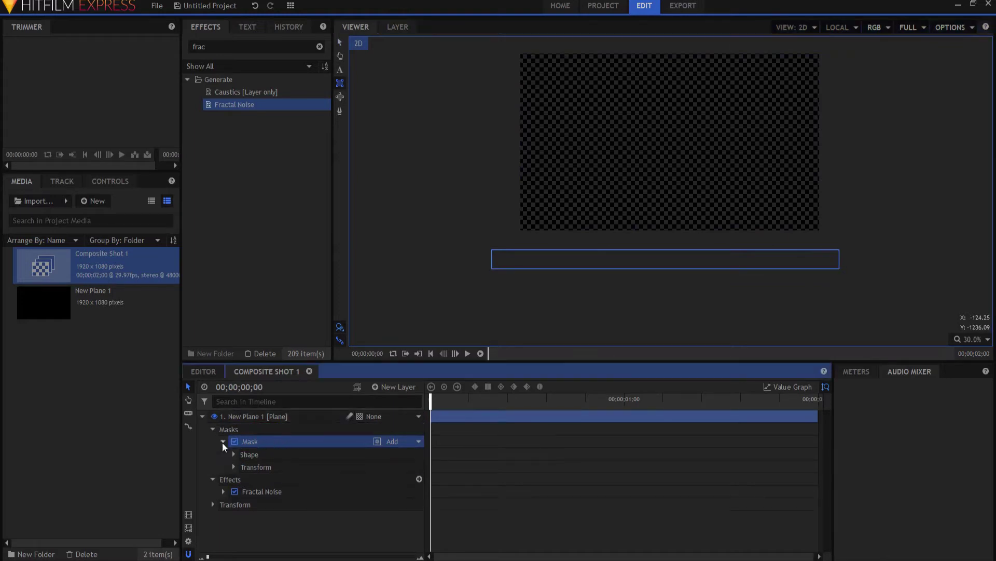
pyautogui.click(233, 467)
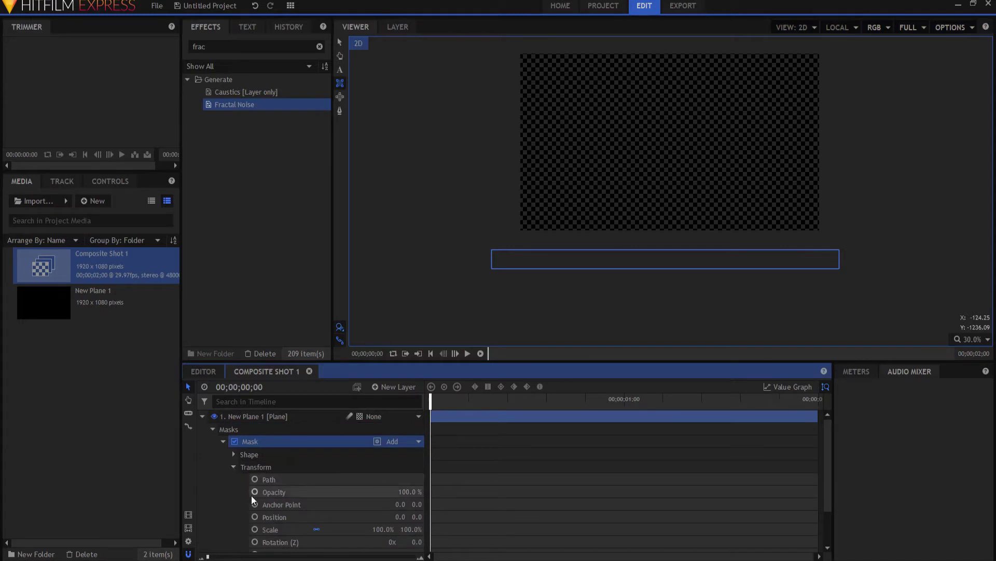
pyautogui.click(254, 516)
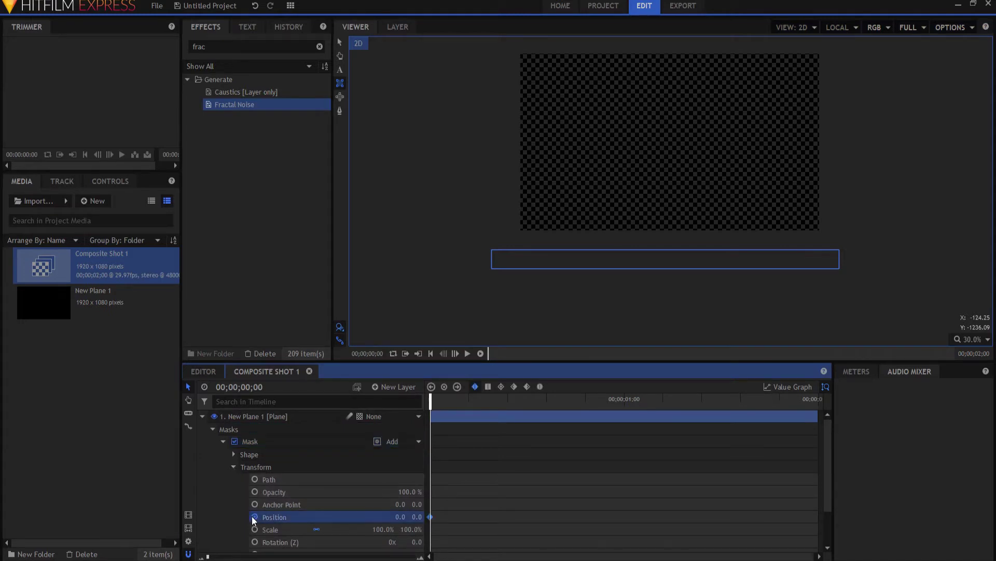
pyautogui.press('Right')
pyautogui.press('Right')
pyautogui.press('Right')
pyautogui.press('Right')
pyautogui.press('Right')
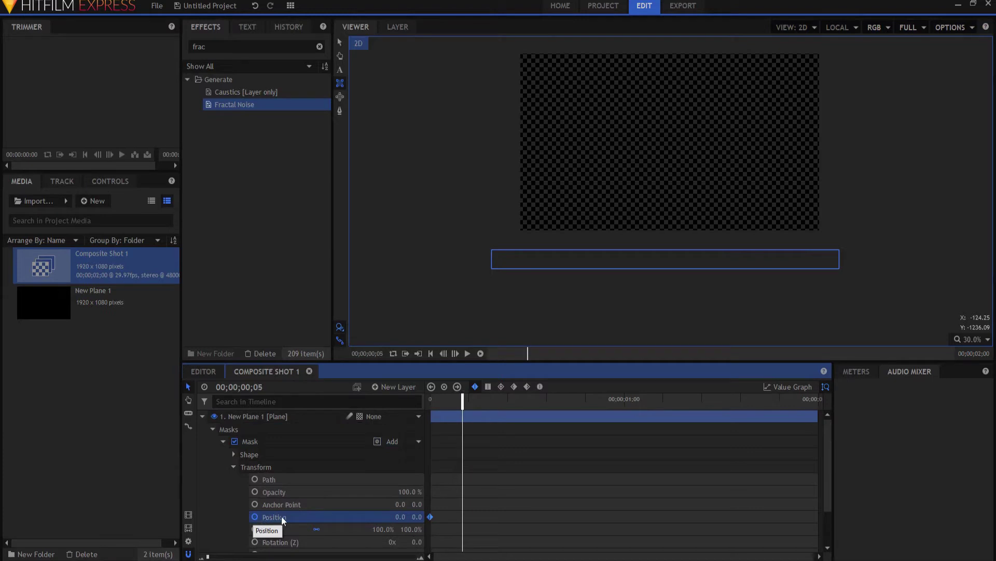
pyautogui.click(418, 517)
pyautogui.write('9')
pyautogui.press('Return')
pyautogui.moveTo(414, 517); pyautogui.dragTo(468, 517)
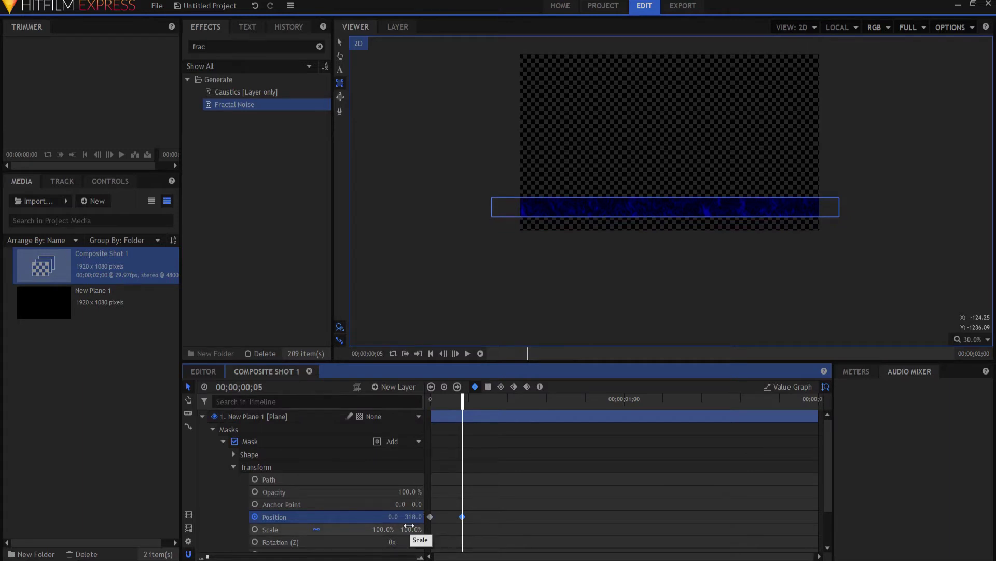
pyautogui.press('End')
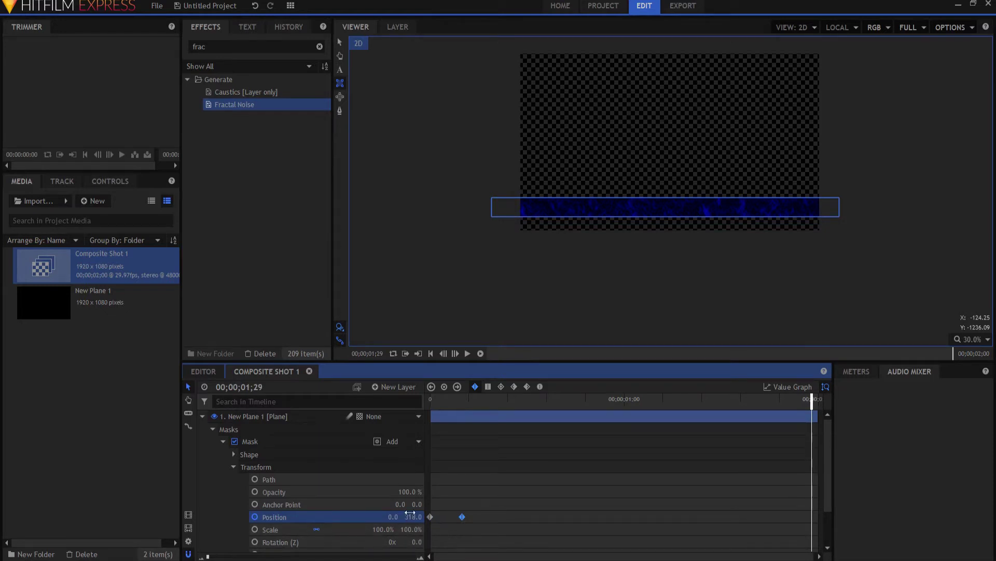
pyautogui.moveTo(413, 517)
pyautogui.mouseDown()
pyautogui.moveTo(434, 517)
pyautogui.moveTo(413, 516)
pyautogui.mouseUp()
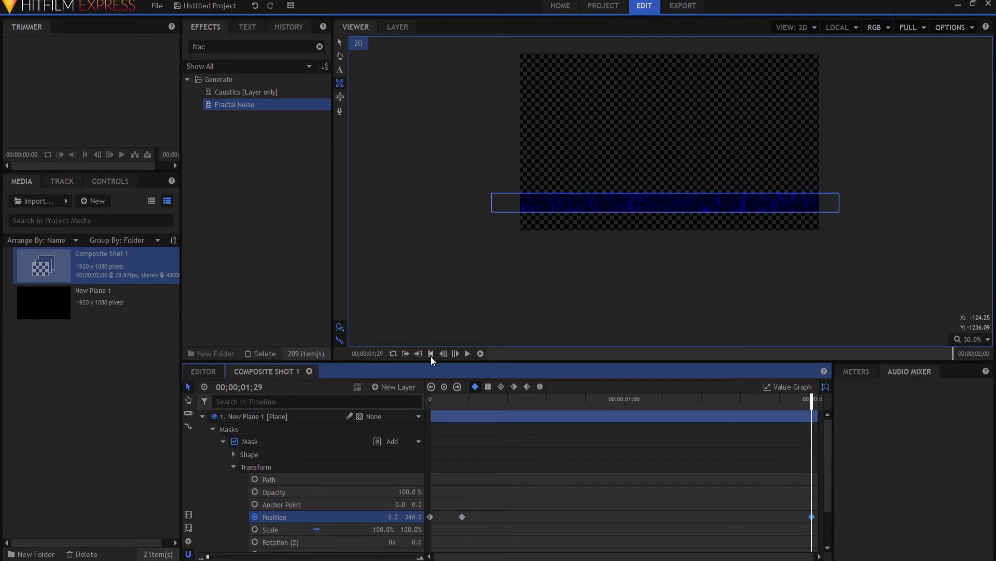
# Preview the rising mask animation from the start of the shot
pyautogui.click(430, 354)
pyautogui.click(467, 354)
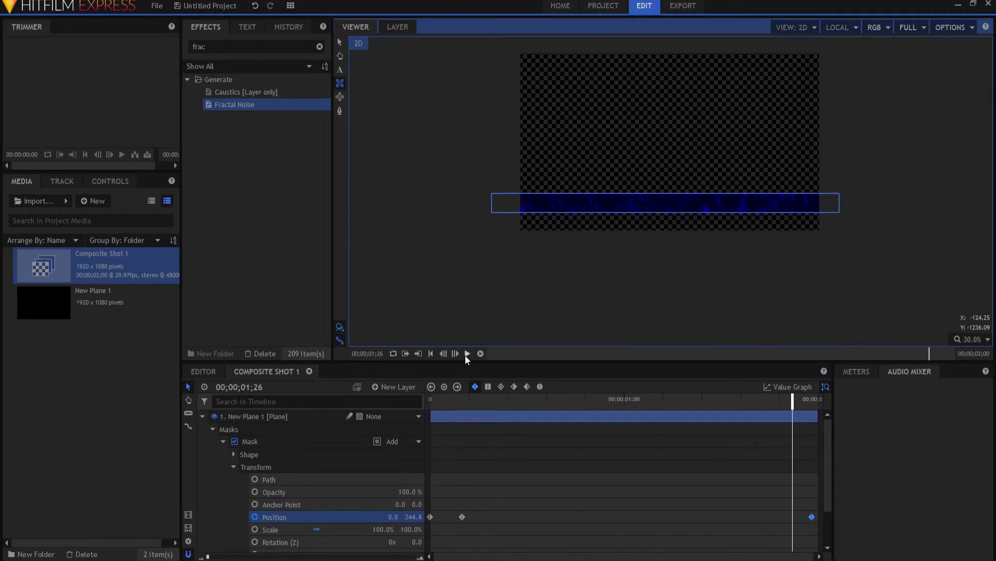
pyautogui.click(430, 354)
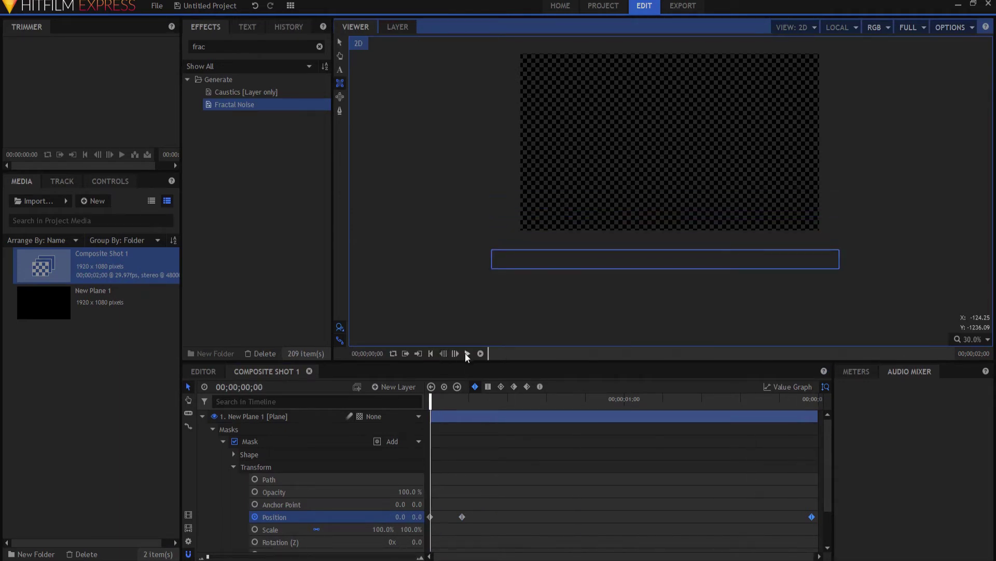
pyautogui.click(465, 353)
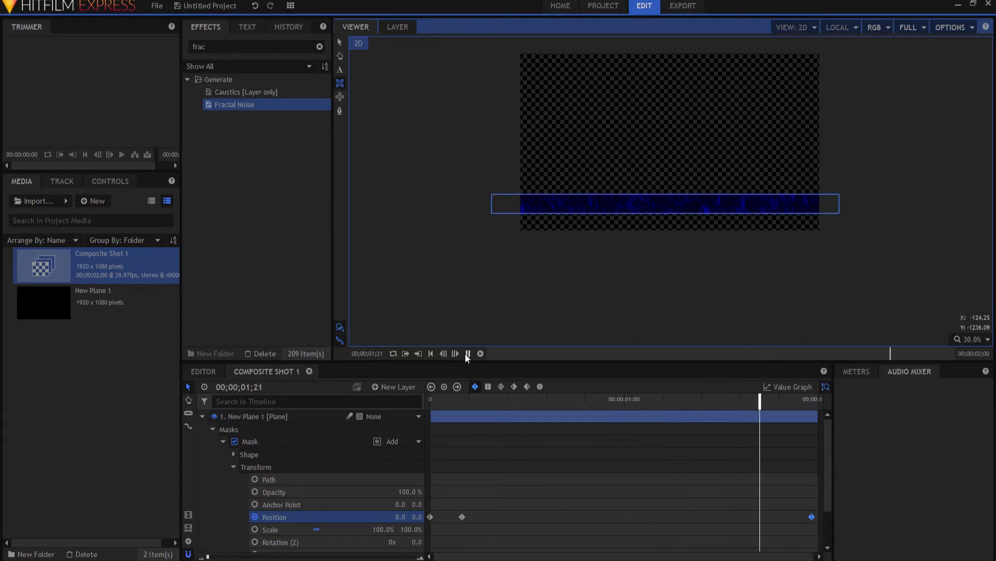
pyautogui.click(465, 353)
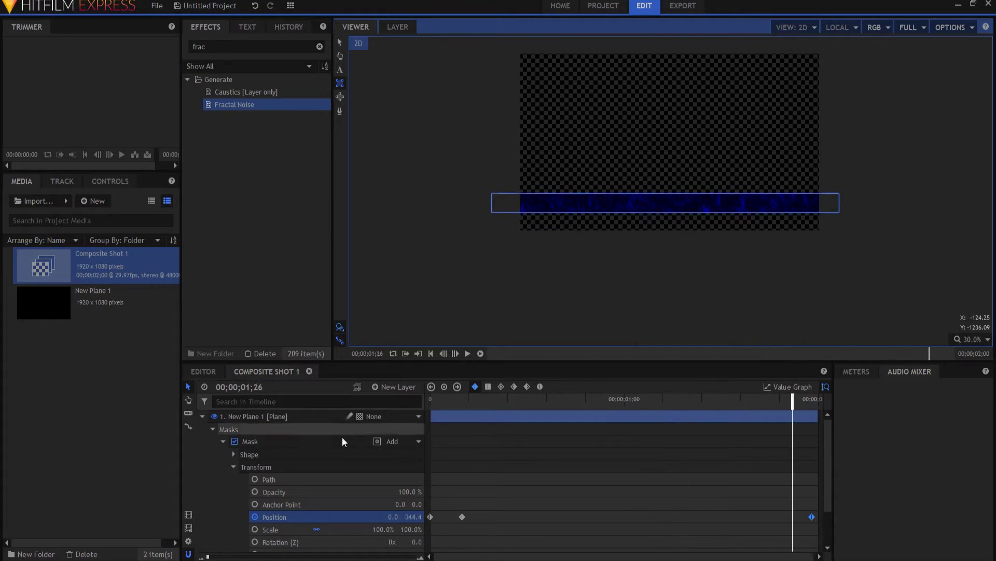
# Set the mask's Feather Strength to 100 px and preview the soft-edged band
pyautogui.click(233, 466)
pyautogui.click(233, 454)
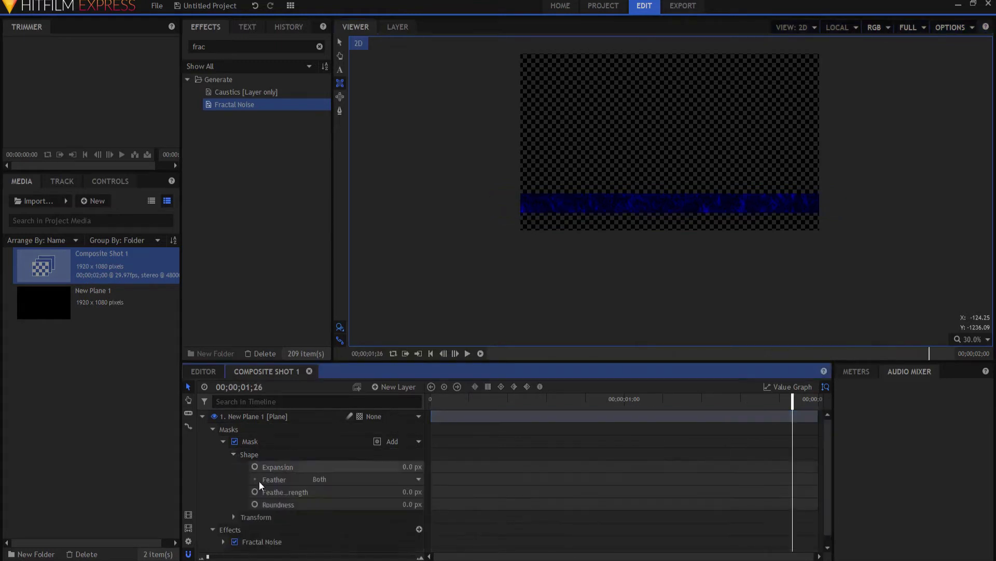
pyautogui.click(417, 492)
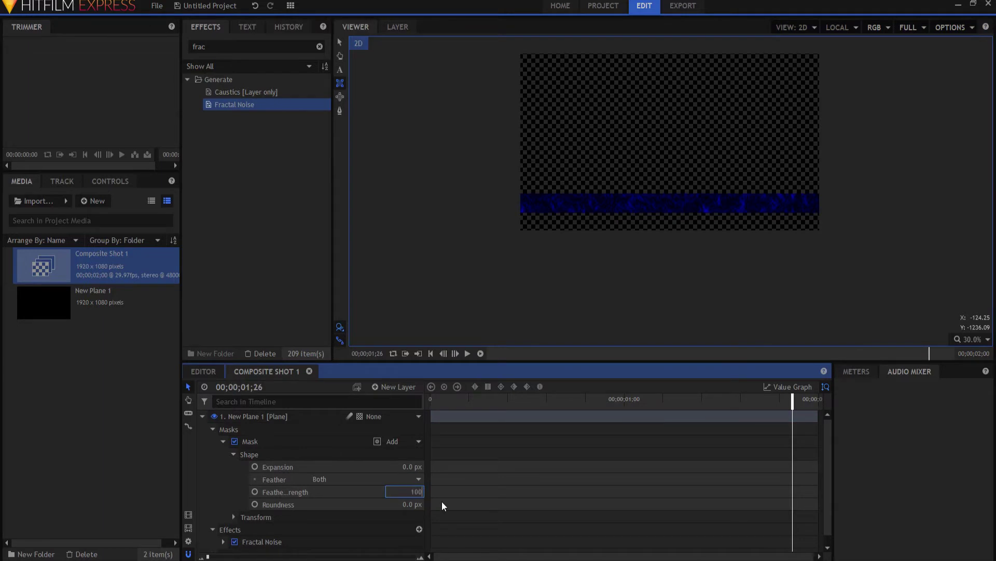
pyautogui.press('Return')
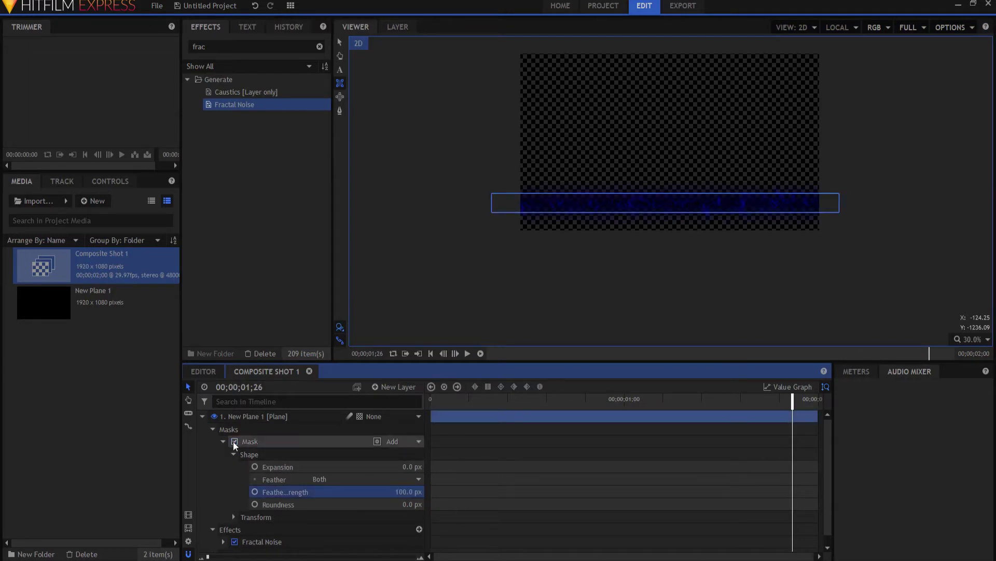
pyautogui.click(202, 416)
pyautogui.click(229, 457)
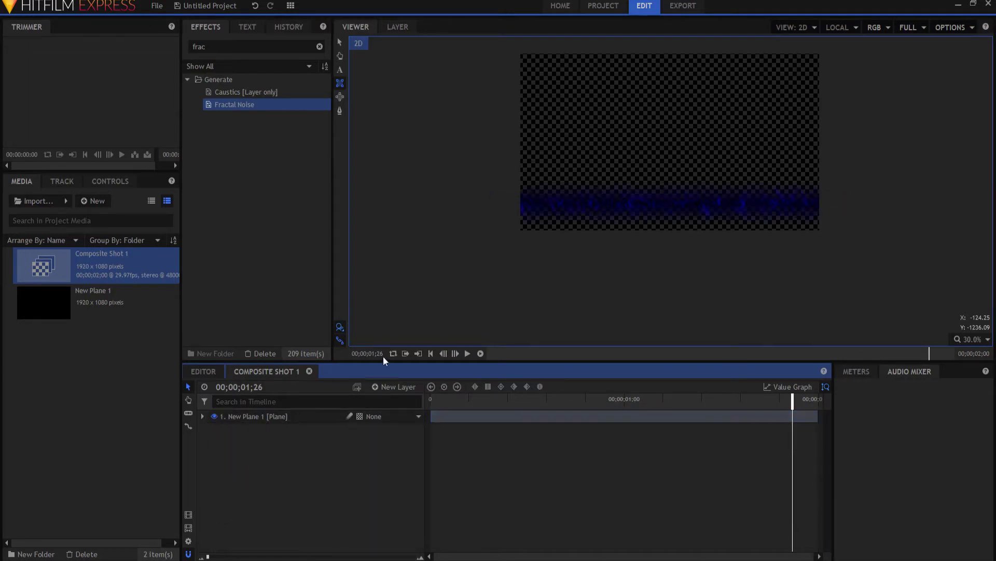
pyautogui.click(431, 354)
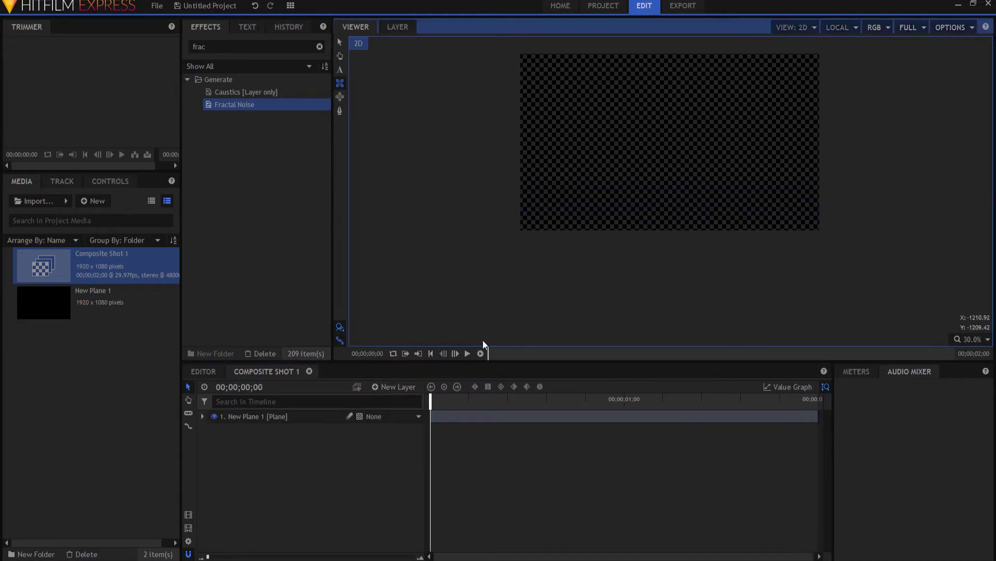
pyautogui.click(469, 353)
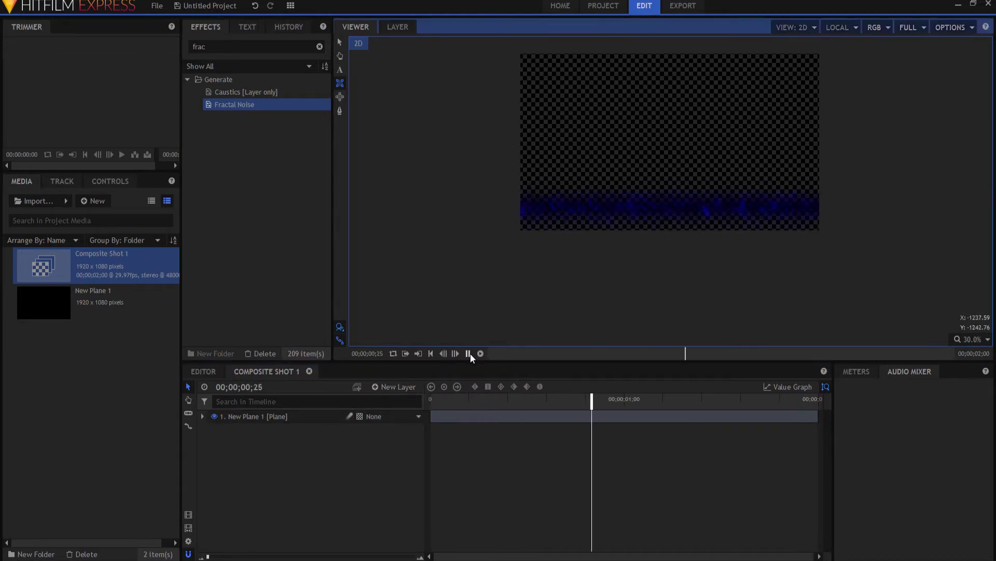
pyautogui.click(469, 353)
# Turn off the checkerboard background and replay the band over black
pyautogui.click(953, 27)
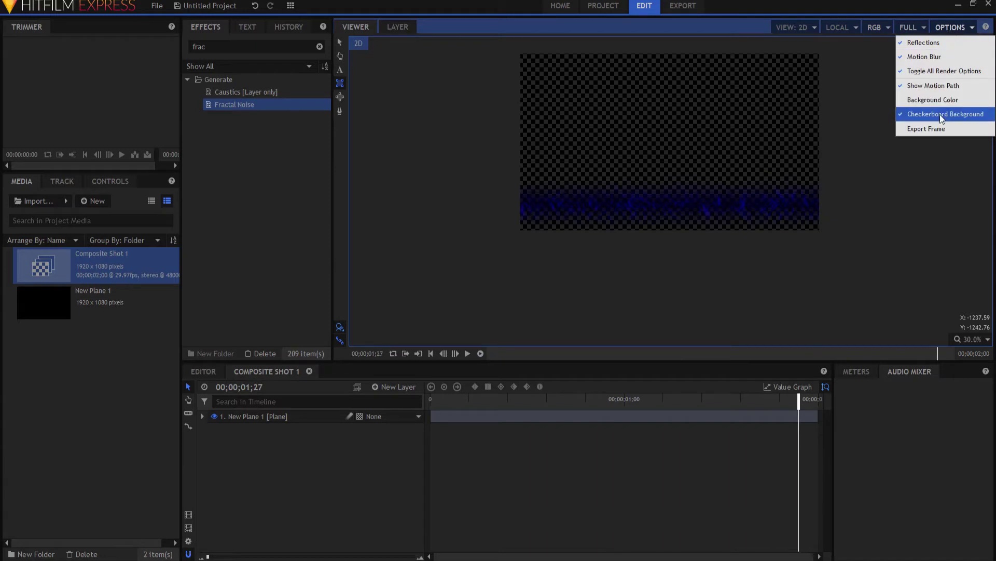
pyautogui.click(942, 114)
pyautogui.click(430, 354)
pyautogui.click(467, 353)
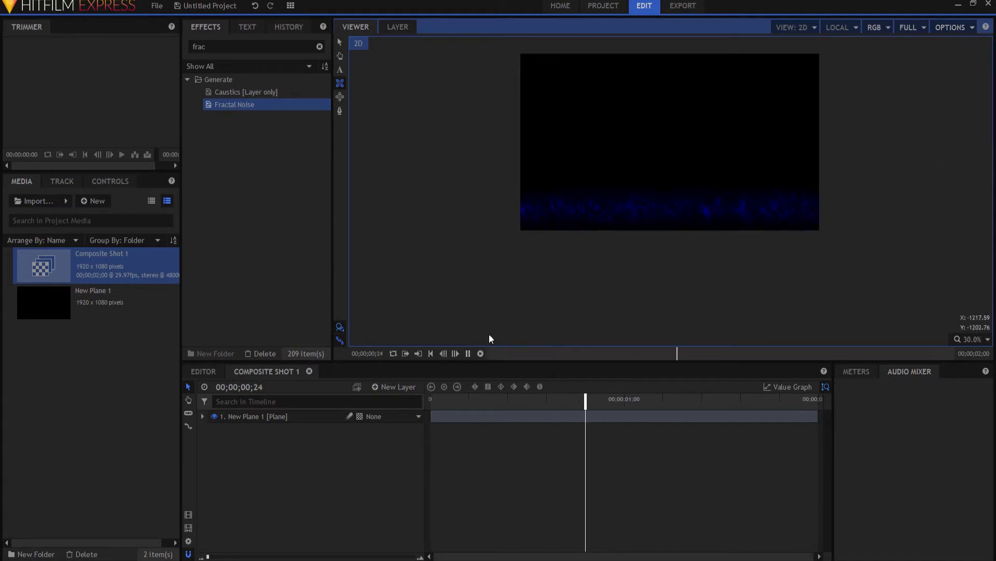
pyautogui.press('space')
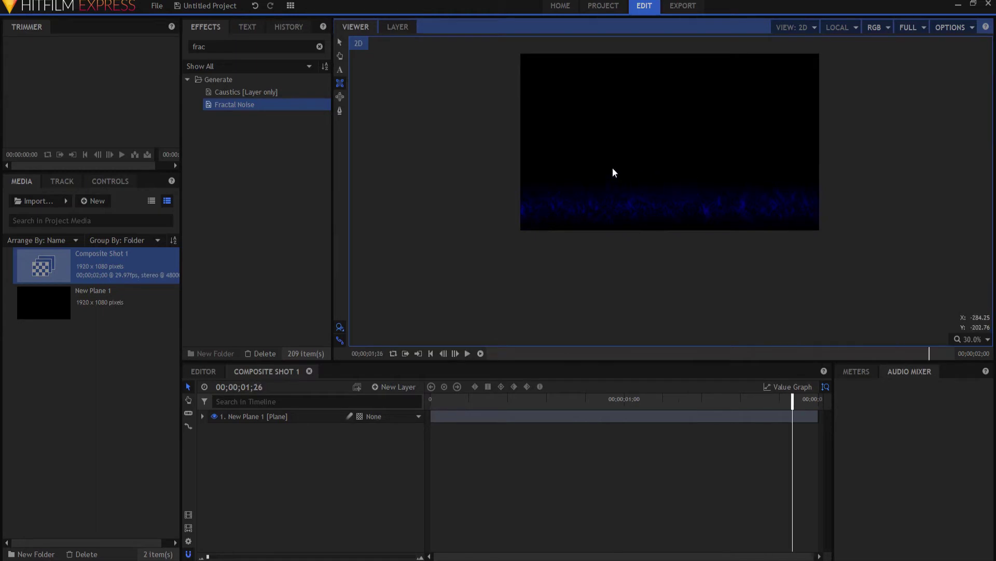
# Apply Polar Warp (searched as 'pol') to New Plane 1
pyautogui.doubleClick(213, 46)
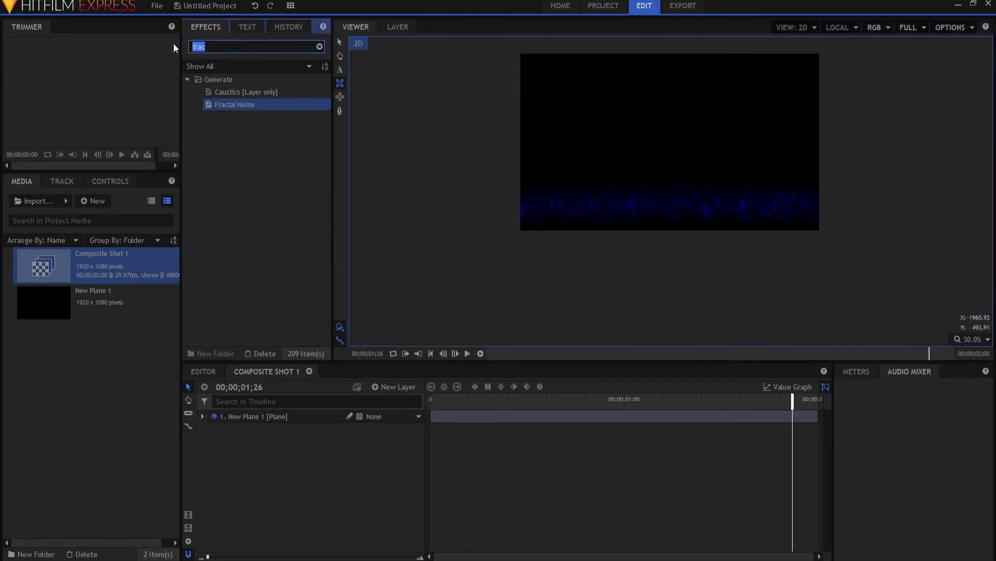
pyautogui.write('pol')
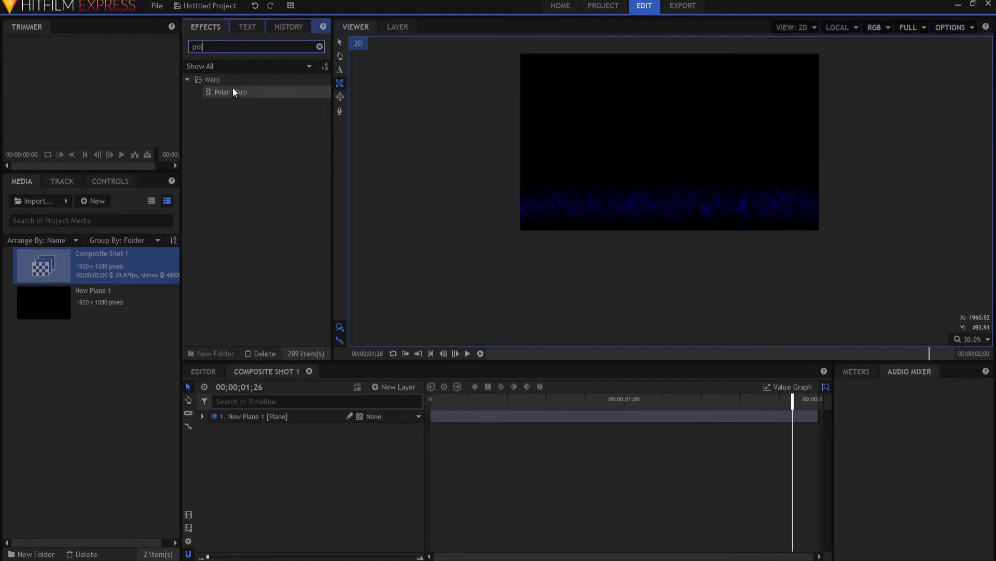
pyautogui.moveTo(232, 91); pyautogui.dragTo(243, 417)
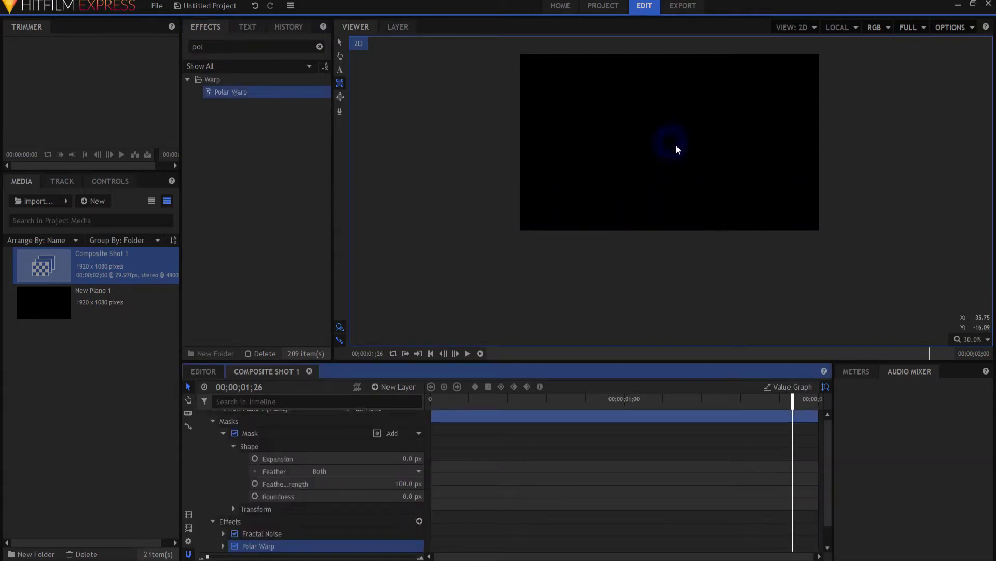
# Centre the viewer on the ring and preview the warped ring animation
pyautogui.moveTo(677, 149); pyautogui.dragTo(677, 192)
pyautogui.scroll(5, 678, 192)
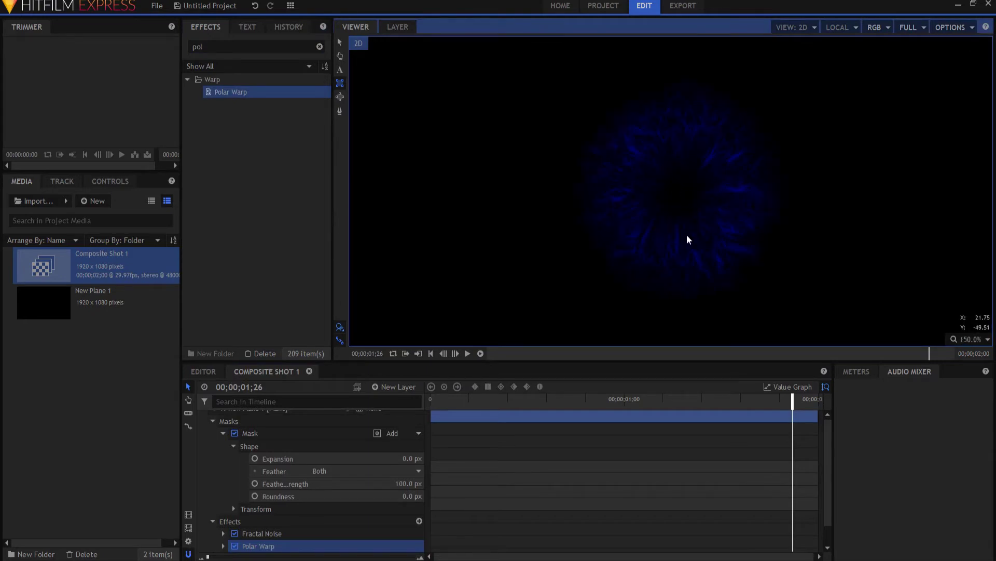
pyautogui.click(430, 353)
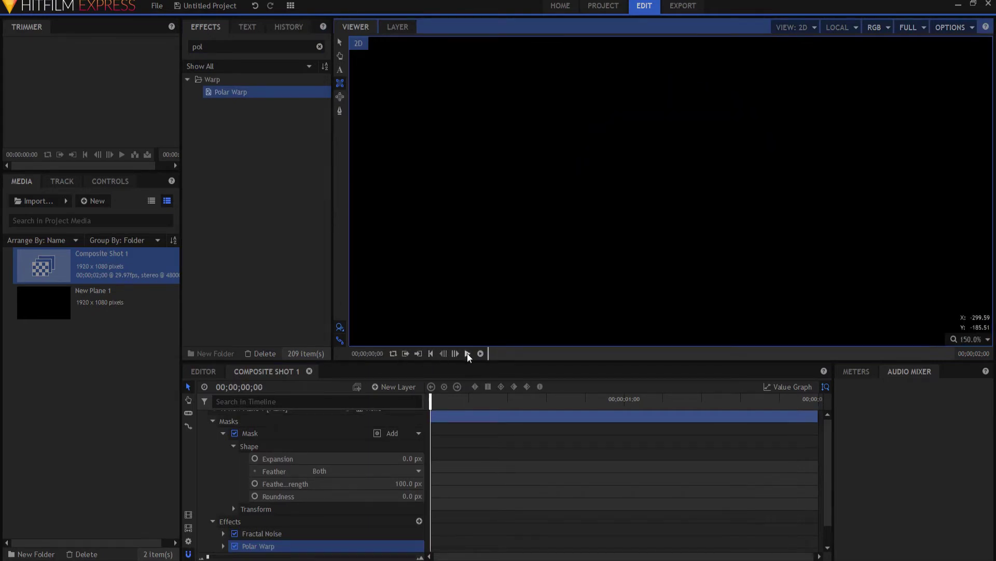
pyautogui.click(467, 353)
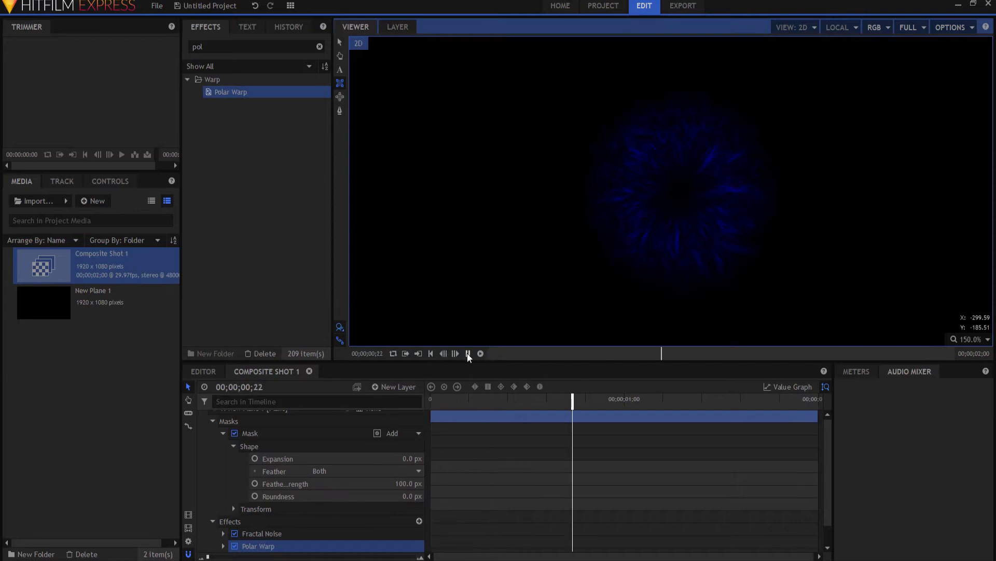
pyautogui.click(467, 353)
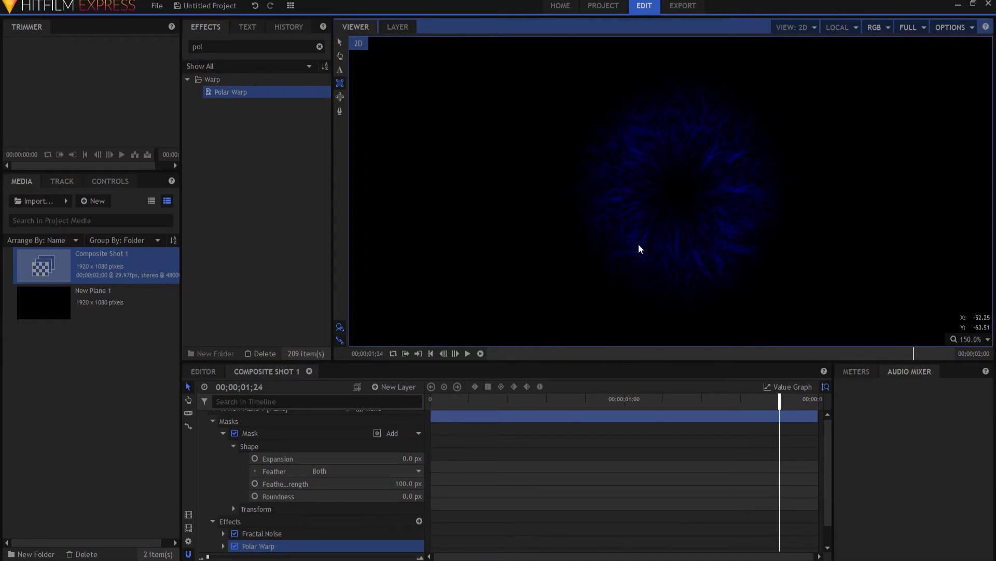
pyautogui.scroll(1, 308, 455)
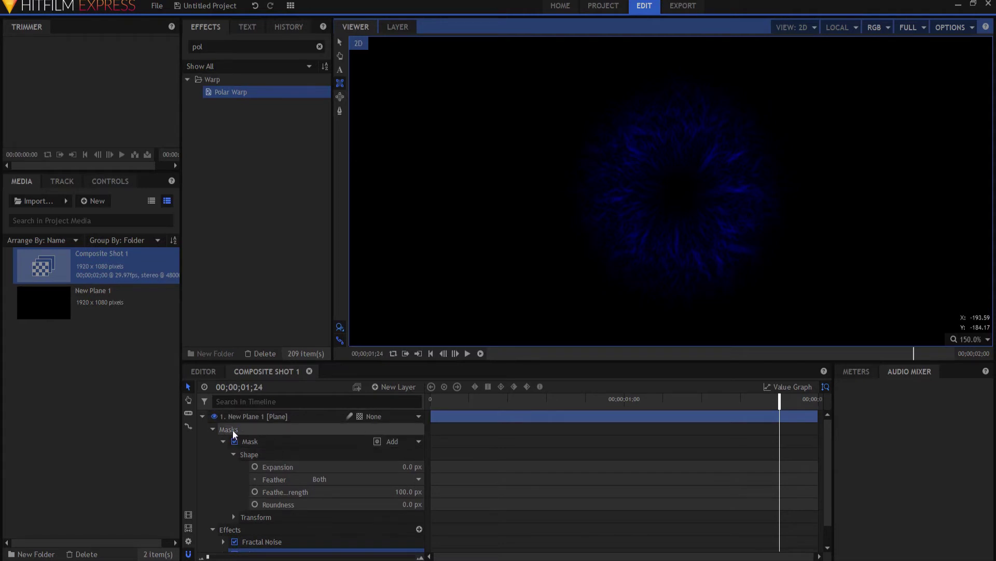
pyautogui.click(212, 429)
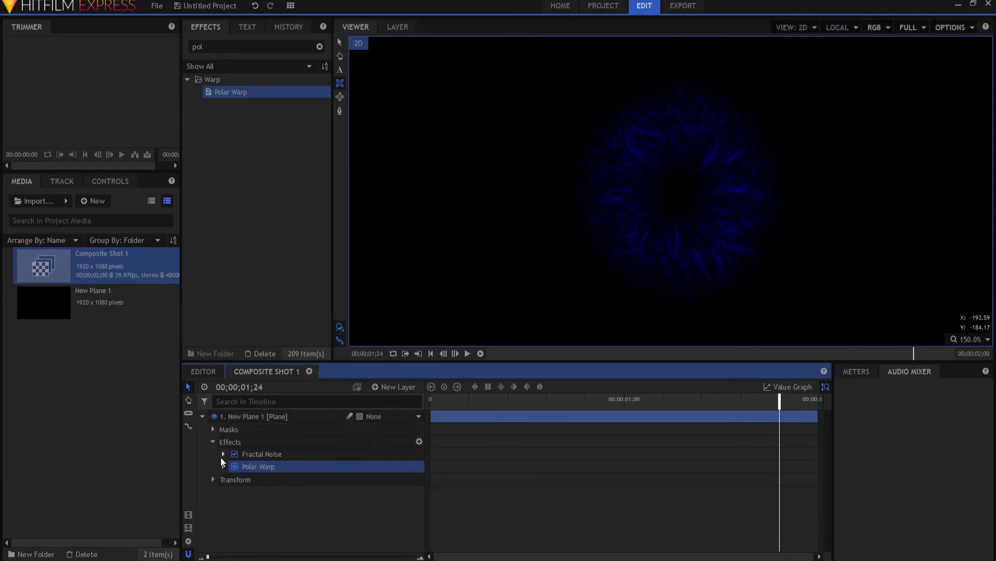
pyautogui.click(223, 454)
pyautogui.press('Home')
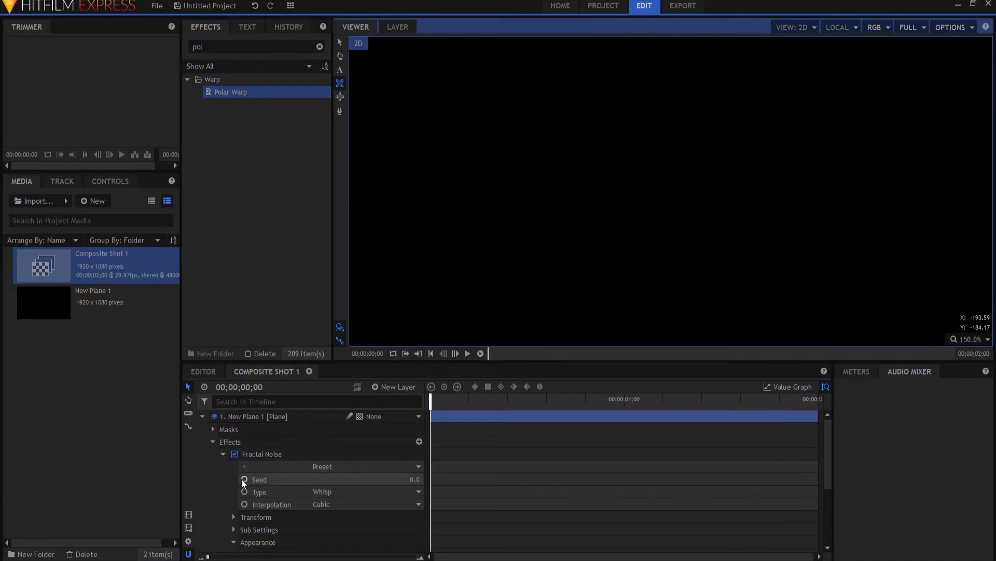
pyautogui.click(244, 478)
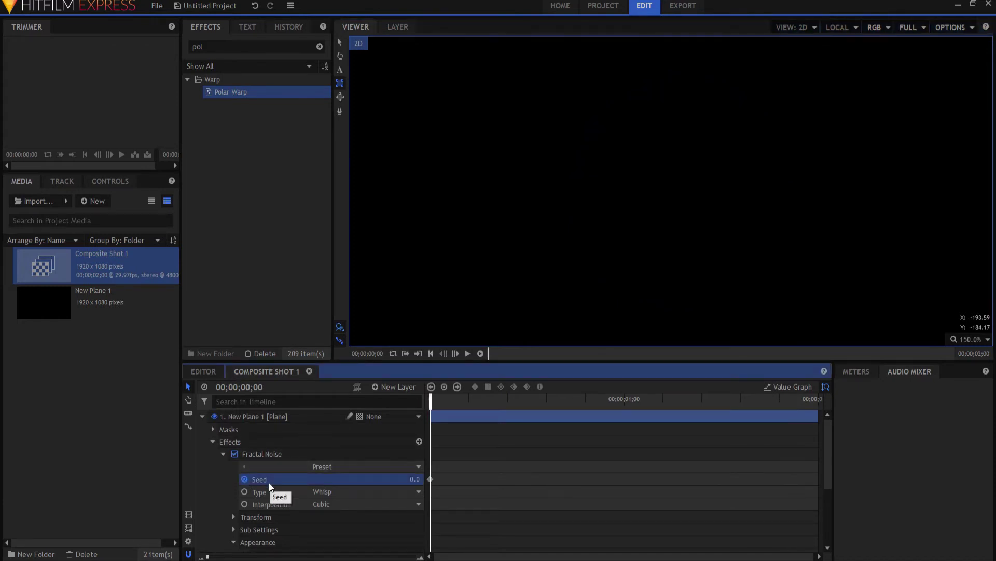
pyautogui.press('End')
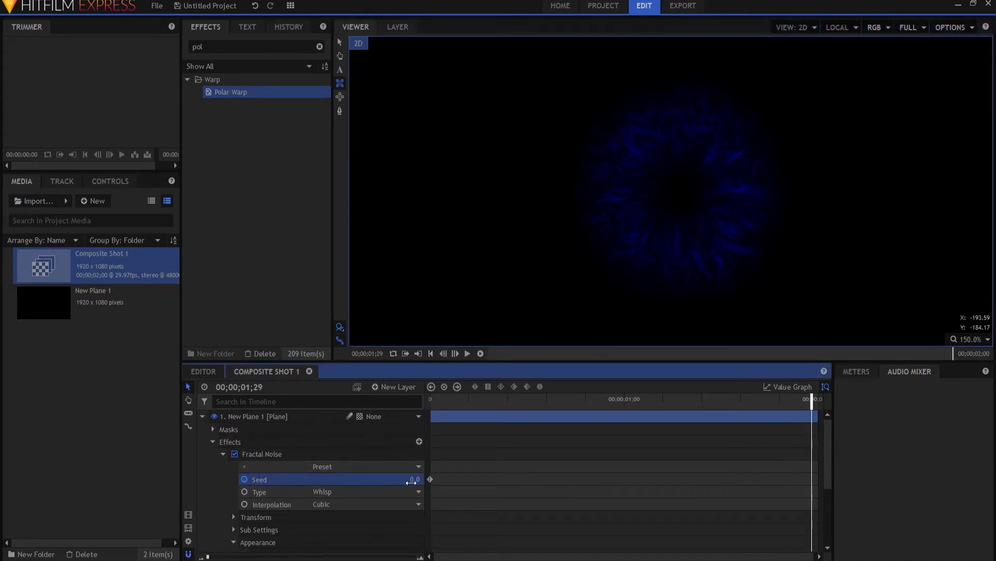
pyautogui.click(411, 481)
pyautogui.write('0.1')
pyautogui.press('Return')
pyautogui.click(431, 352)
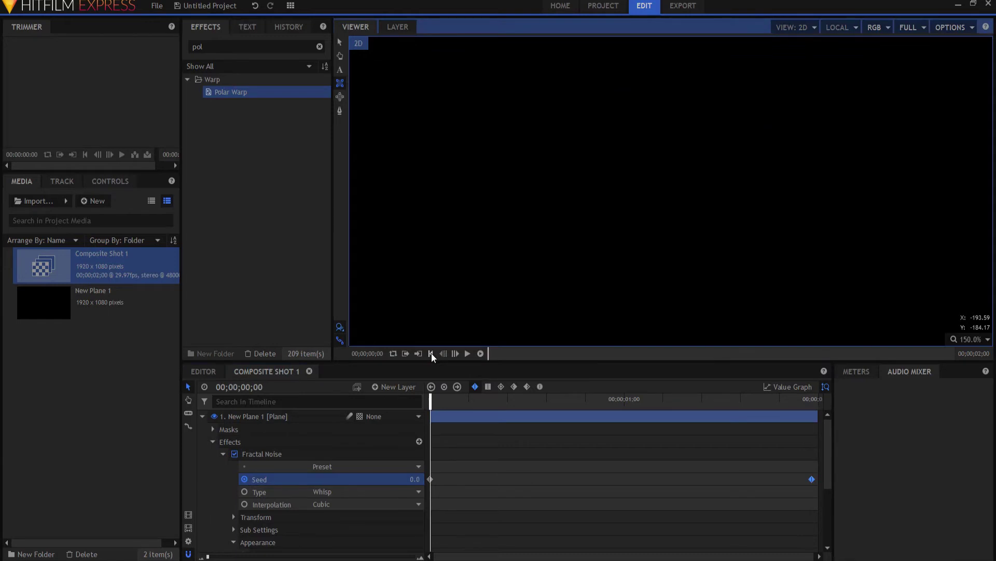
pyautogui.click(202, 416)
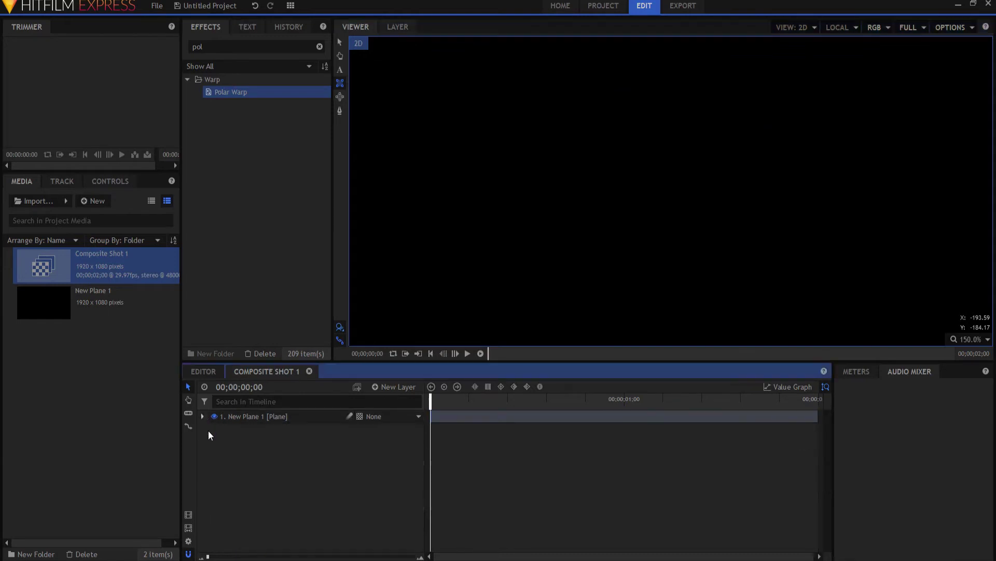
pyautogui.click(480, 353)
pyautogui.click(469, 354)
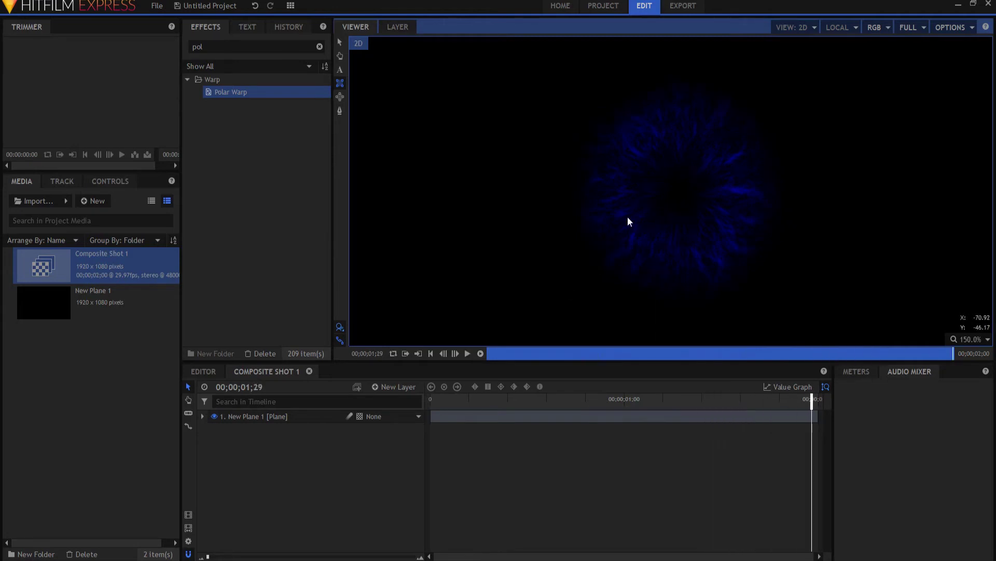
pyautogui.click(429, 353)
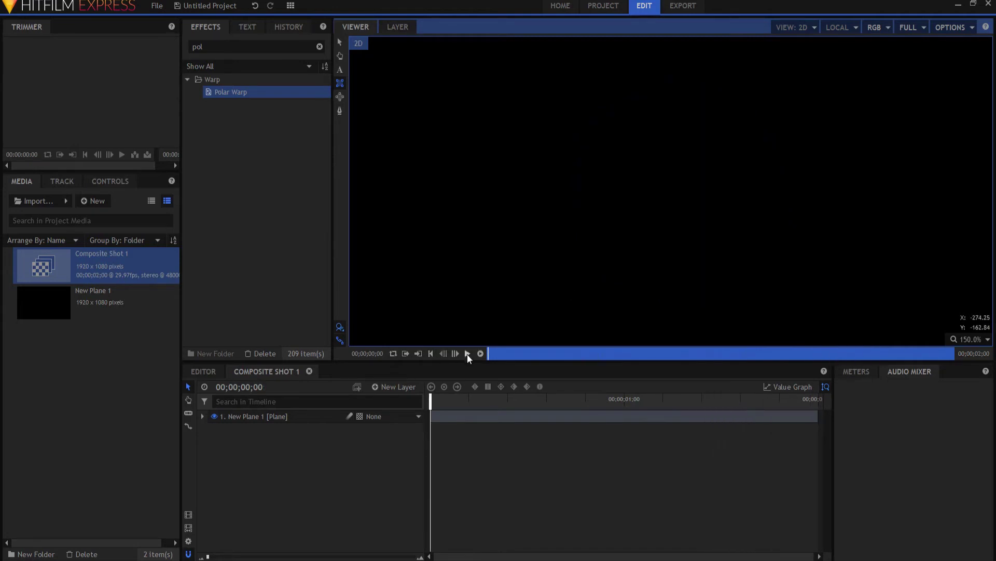
pyautogui.click(467, 353)
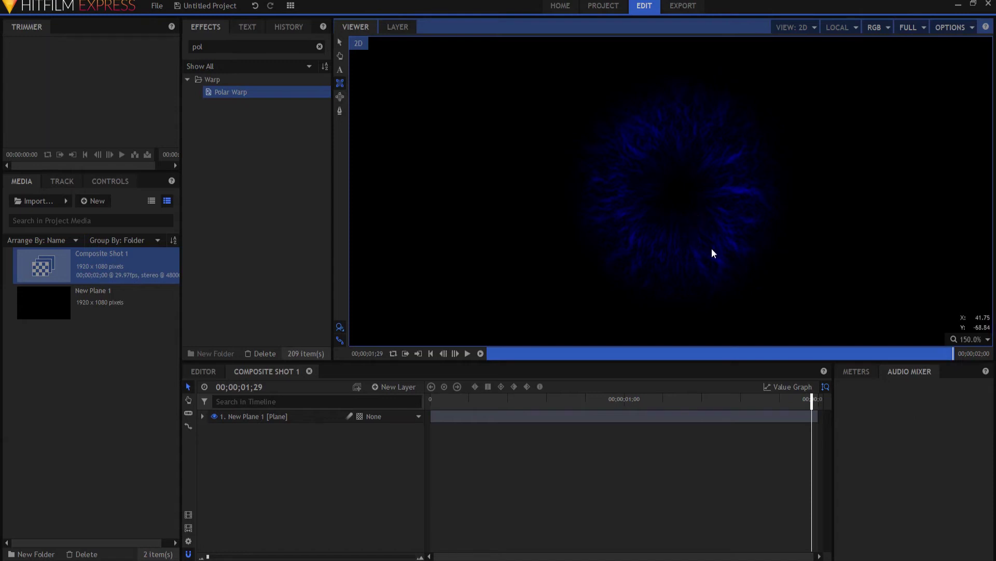
pyautogui.click(202, 416)
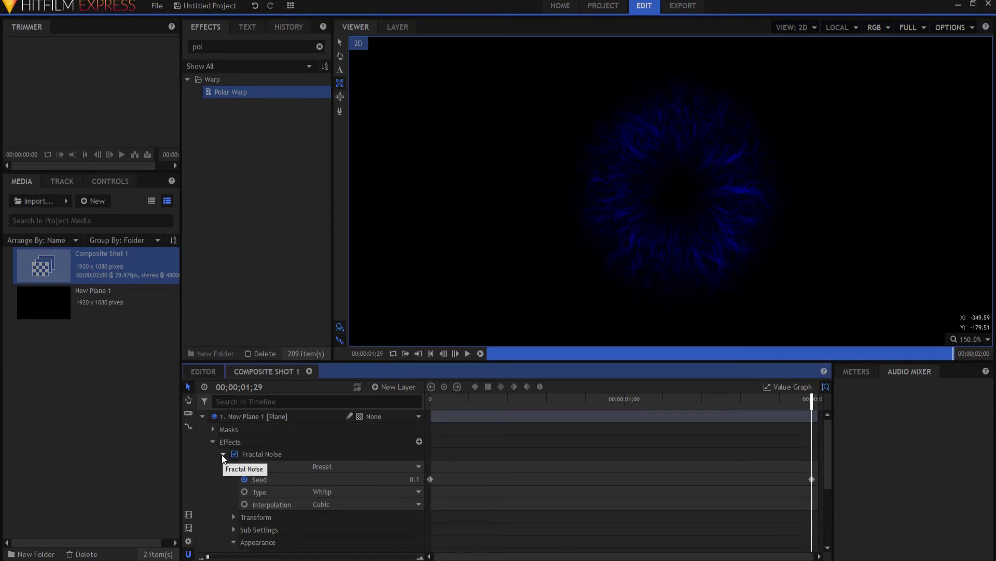
pyautogui.scroll(-3, 228, 520)
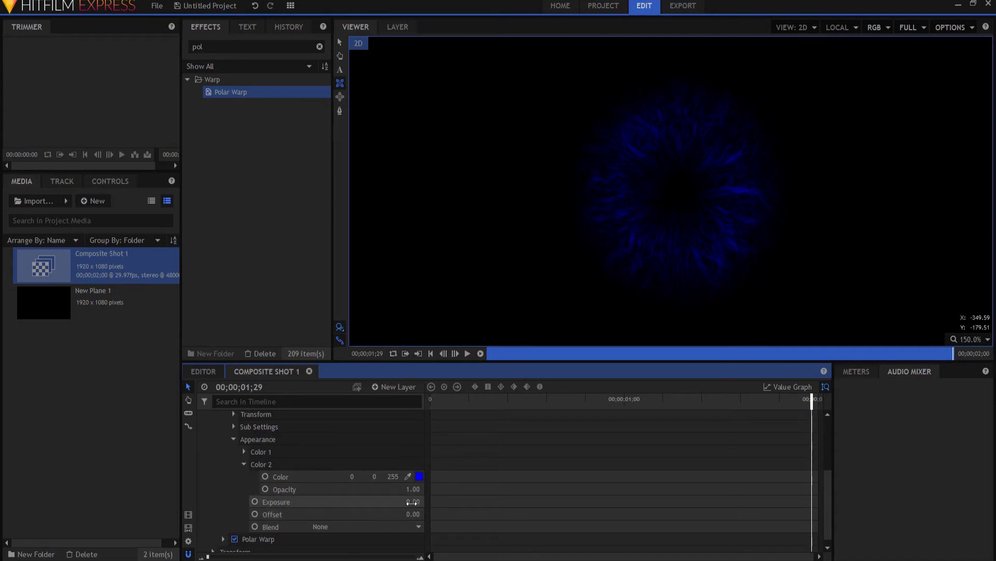
pyautogui.moveTo(412, 502)
pyautogui.mouseDown()
pyautogui.moveTo(410, 513)
pyautogui.moveTo(423, 512)
pyautogui.mouseUp()
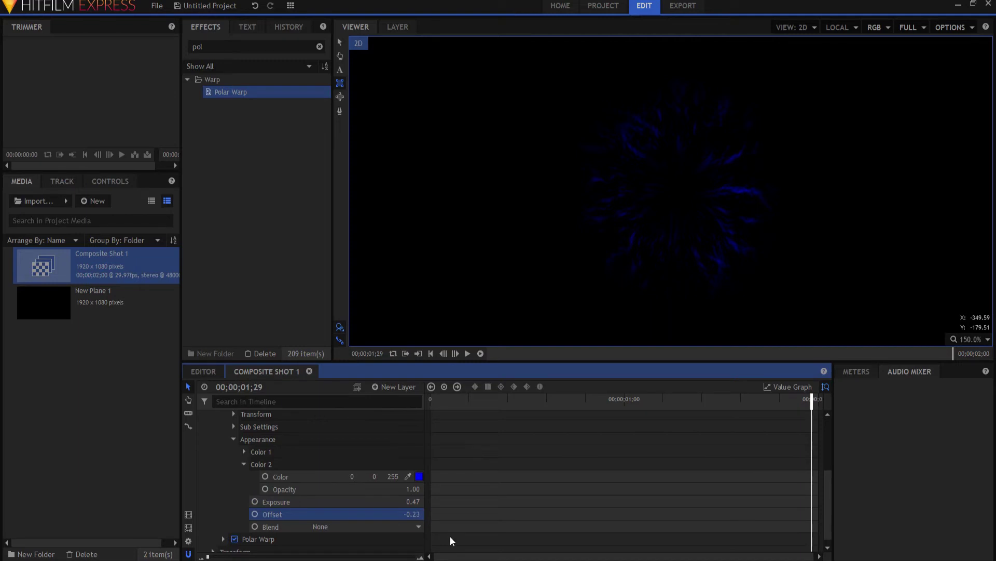
pyautogui.hotkey('ctrl', 'z')
pyautogui.hotkey('ctrl', 'z')
pyautogui.hotkey('ctrl', 'z')
pyautogui.hotkey('ctrl', 'z')
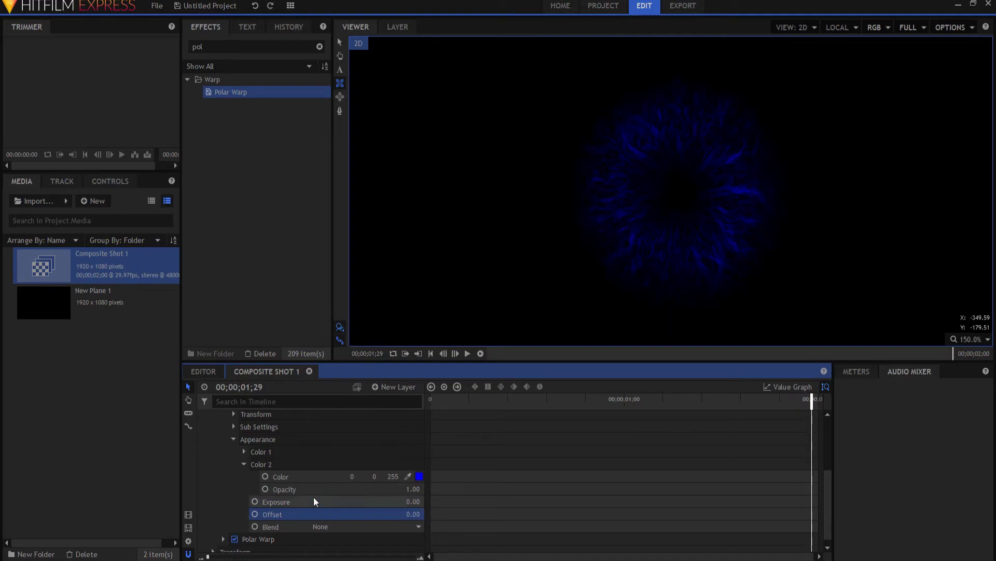
pyautogui.scroll(4, 314, 502)
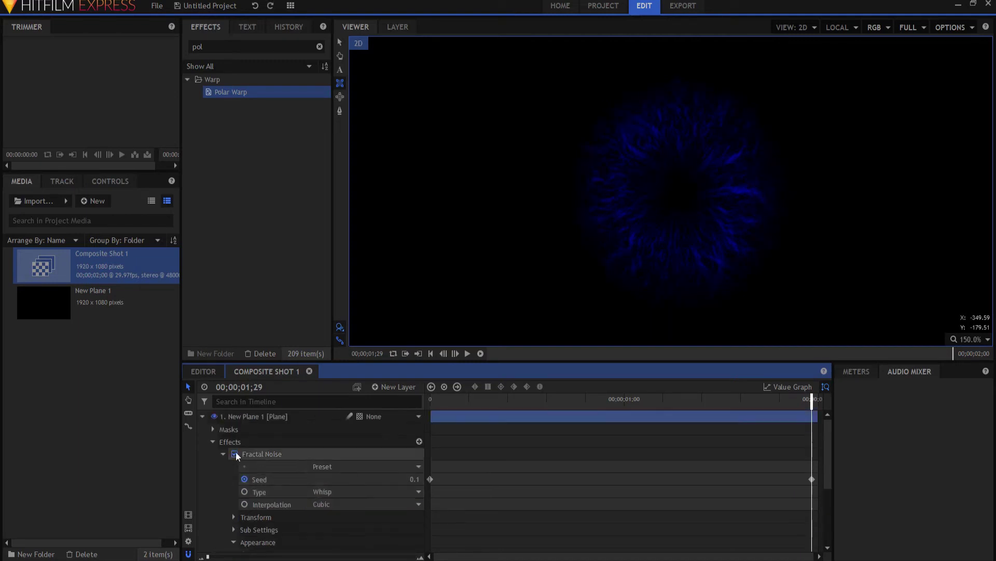
pyautogui.click(203, 416)
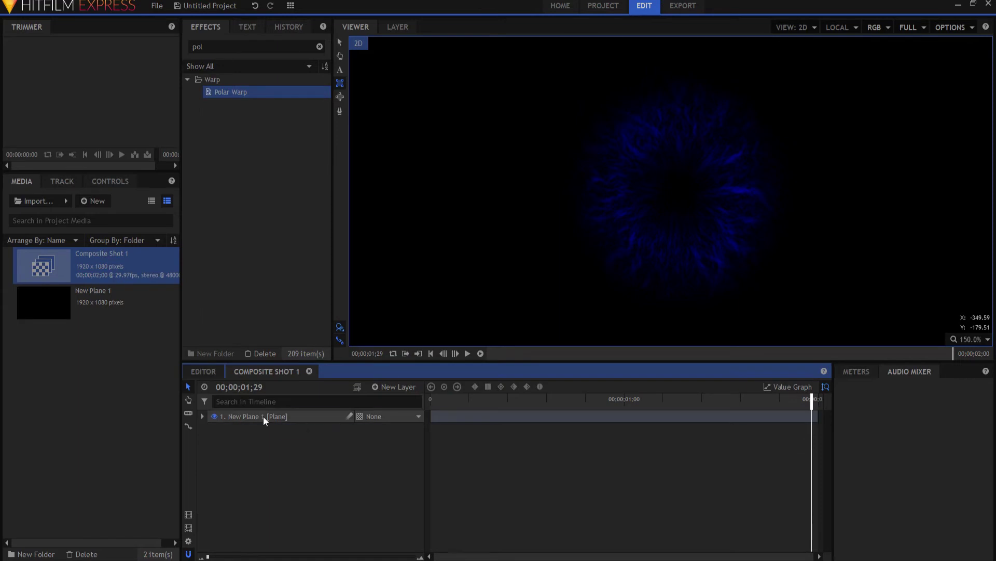
# Set New Plane 1's blend mode to Add
pyautogui.rightClick(263, 416)
pyautogui.moveTo(326, 151)
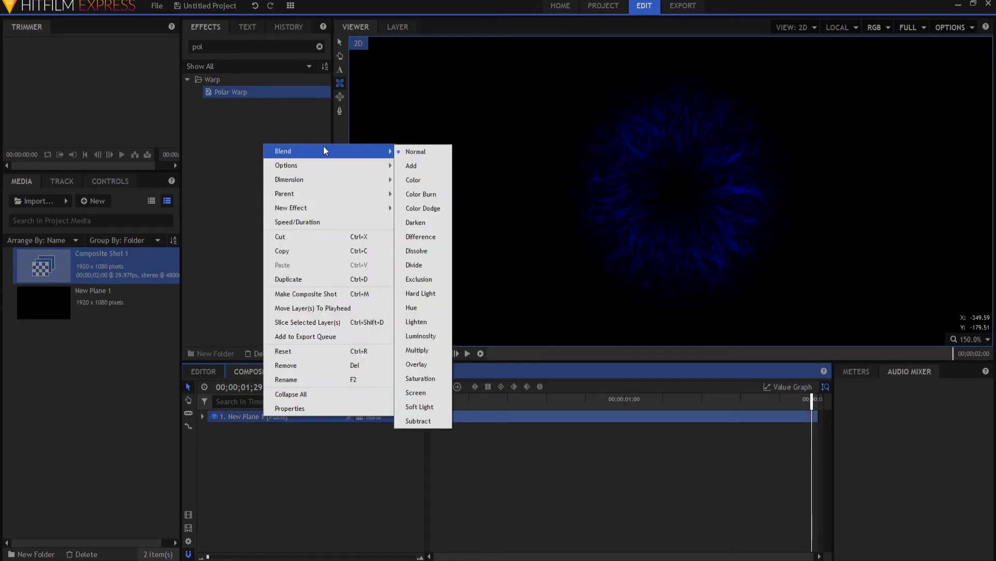
pyautogui.click(419, 165)
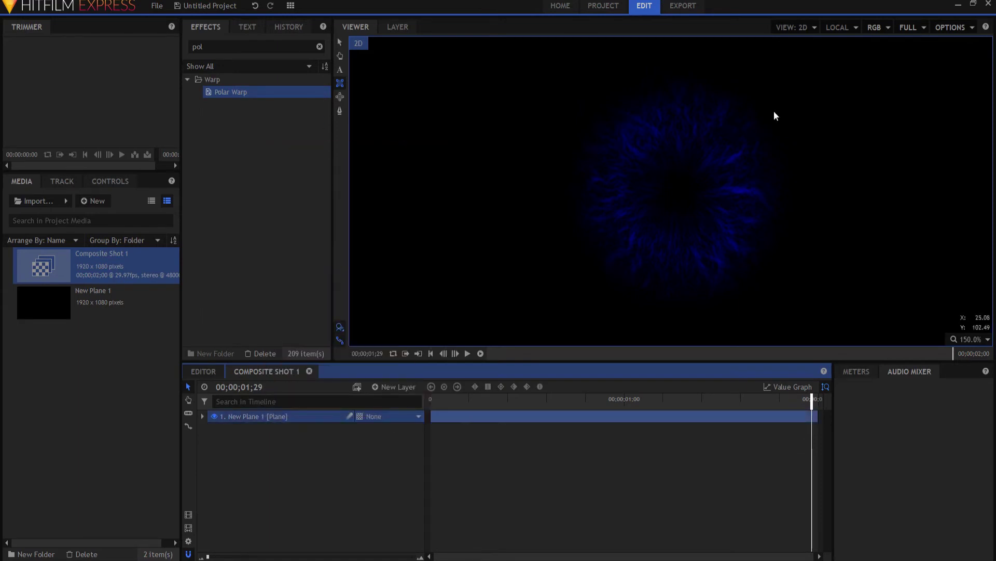
# Duplicate the plane layer twice to stack three copies
pyautogui.rightClick(249, 417)
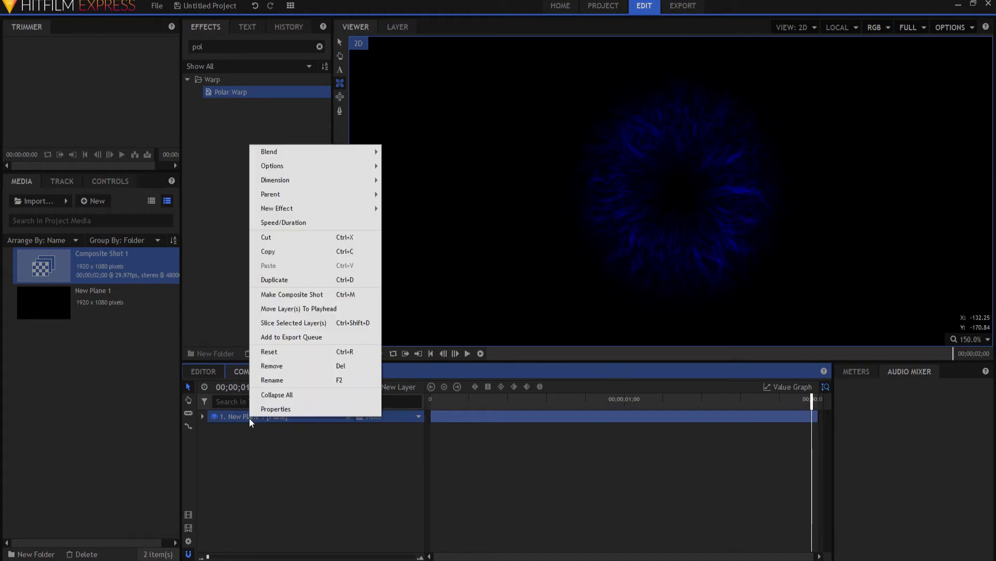
pyautogui.click(280, 280)
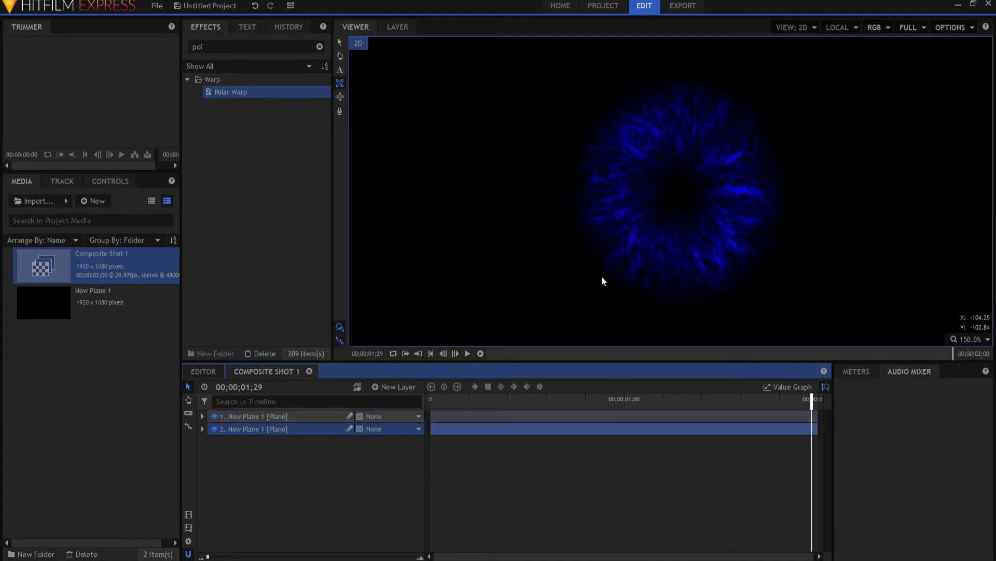
pyautogui.rightClick(257, 429)
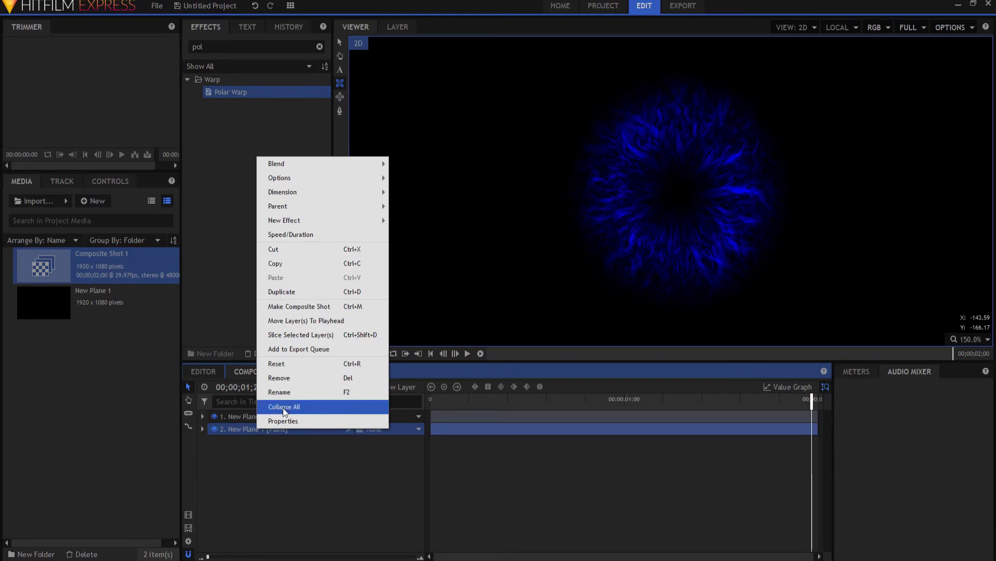
pyautogui.click(298, 293)
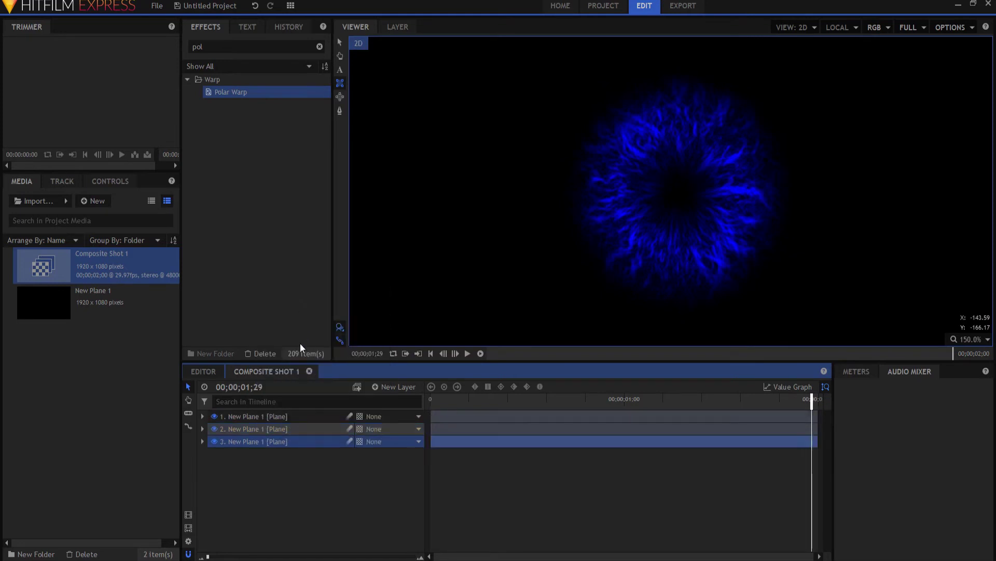
# Set the third plane copy's Fractal Noise Seed to 0.2 and scrub to check the wisps
pyautogui.click(201, 441)
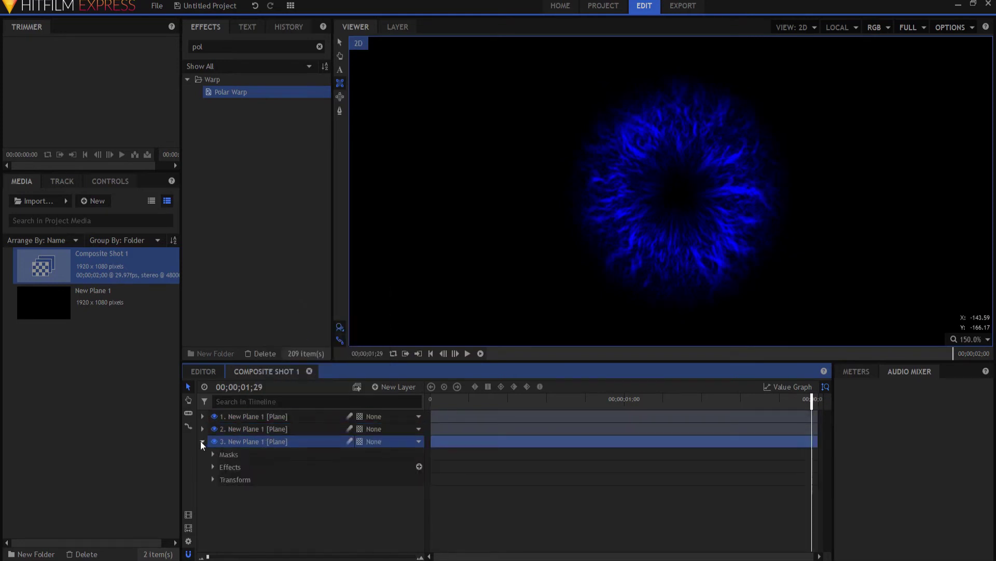
pyautogui.click(212, 467)
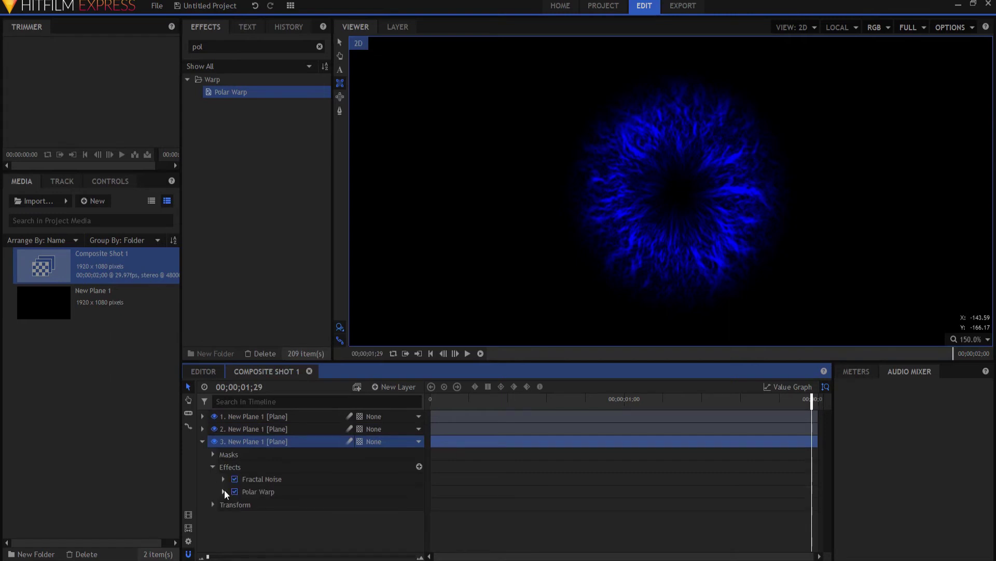
pyautogui.click(224, 479)
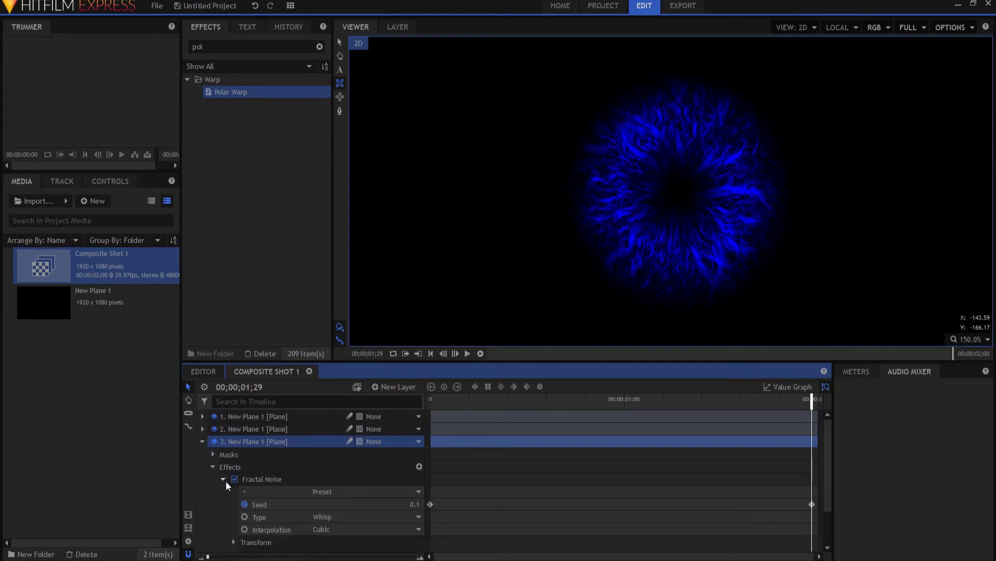
pyautogui.click(394, 506)
pyautogui.write('.')
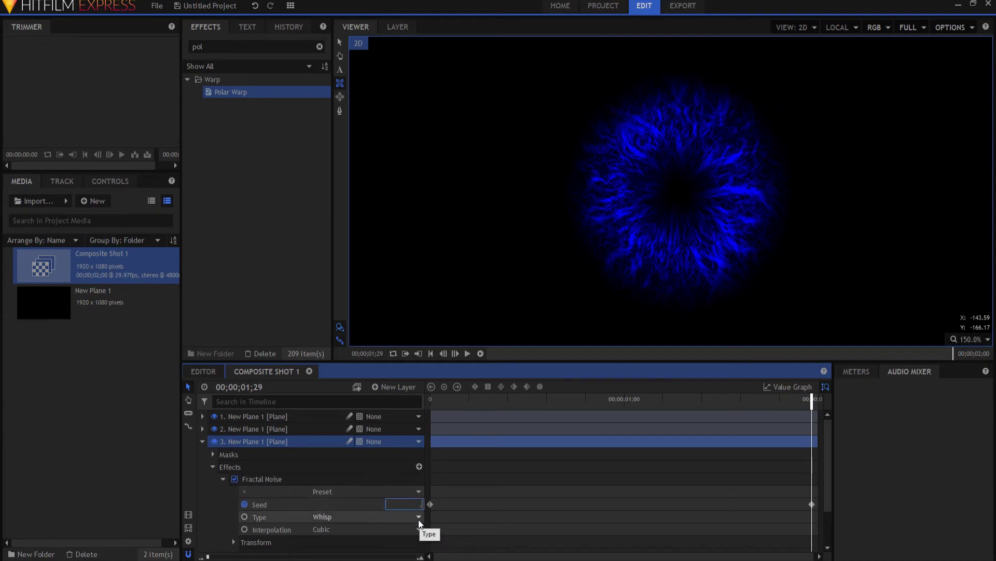
pyautogui.write('2')
pyautogui.press('Return')
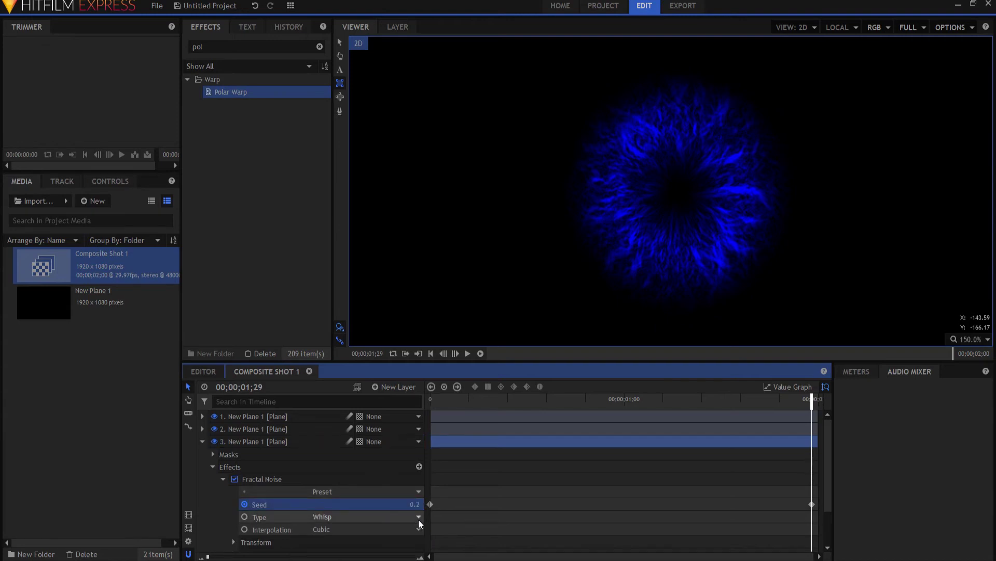
pyautogui.press('space')
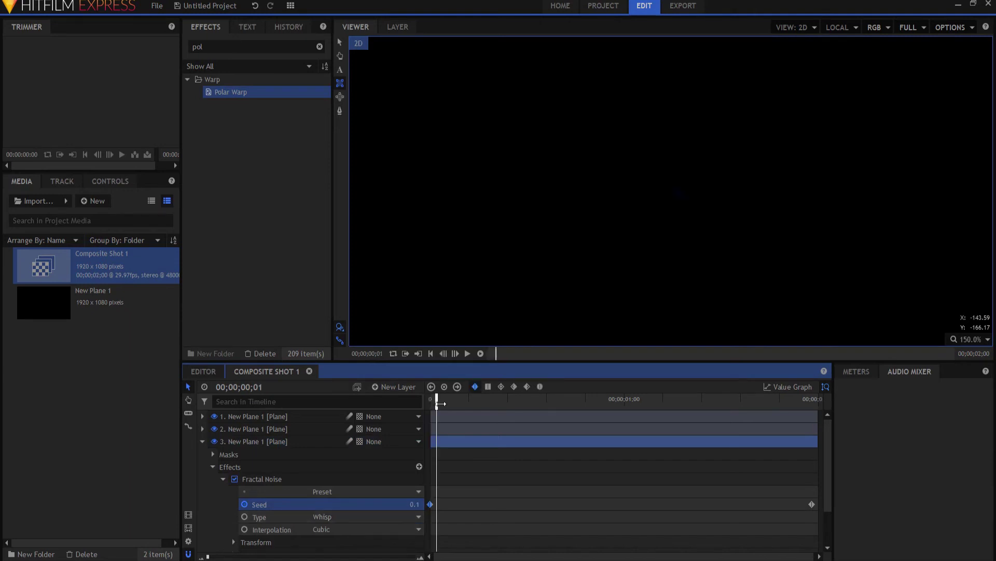
pyautogui.click(663, 407)
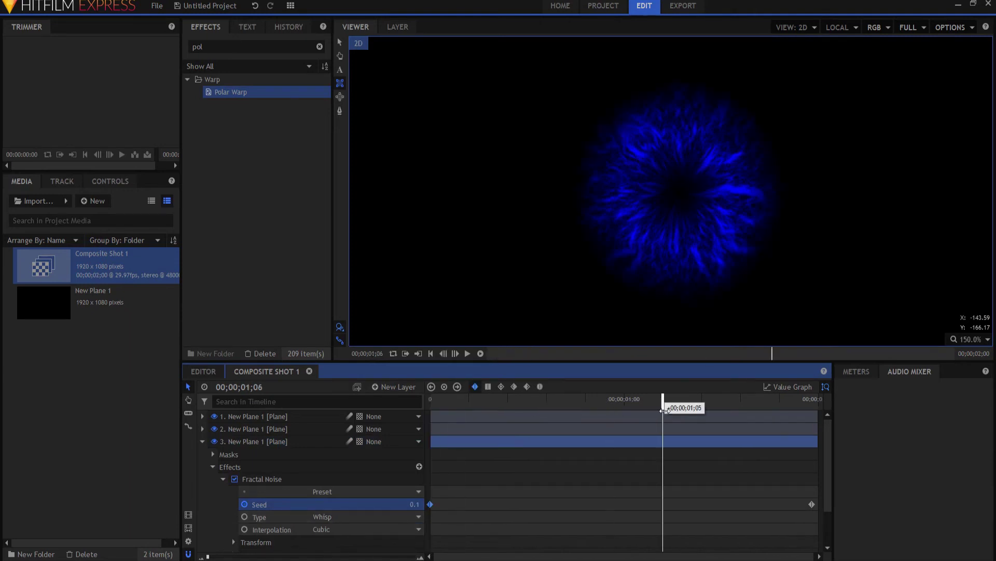
# Change layer 3's Fractal Noise Color 2 to purple #aa00ff (170, 0, 255)
pyautogui.click(223, 478)
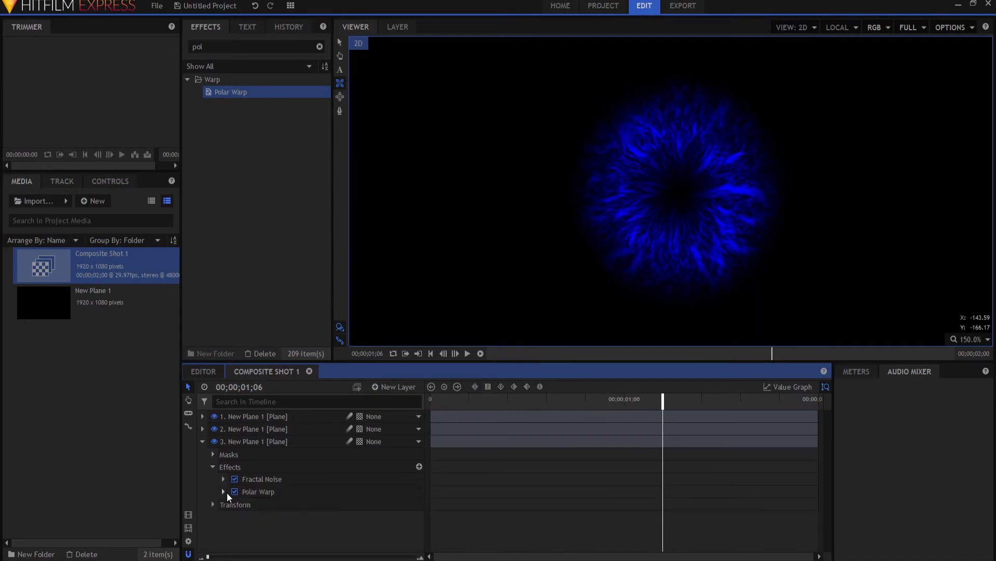
pyautogui.click(224, 491)
pyautogui.scroll(-2, 259, 511)
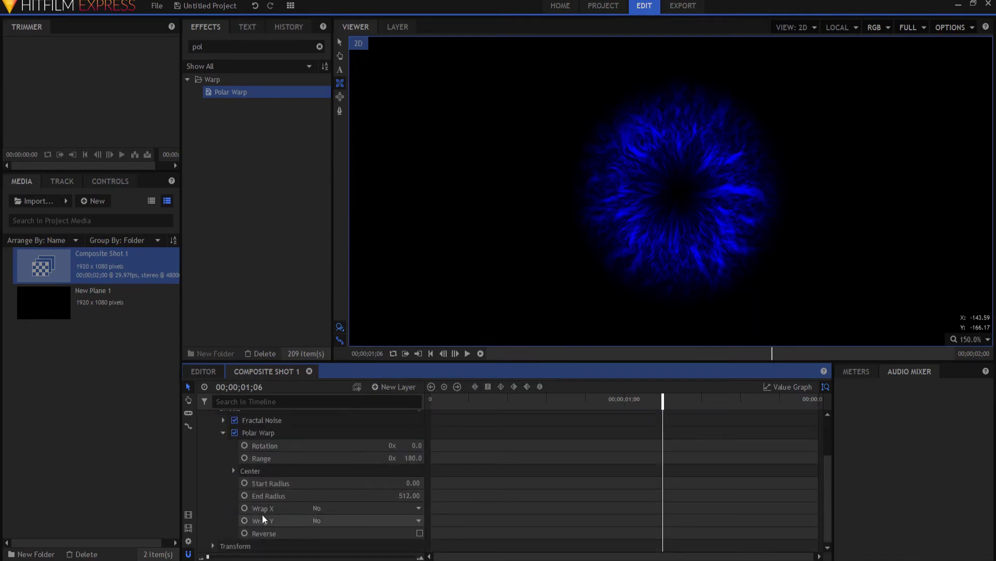
pyautogui.click(223, 432)
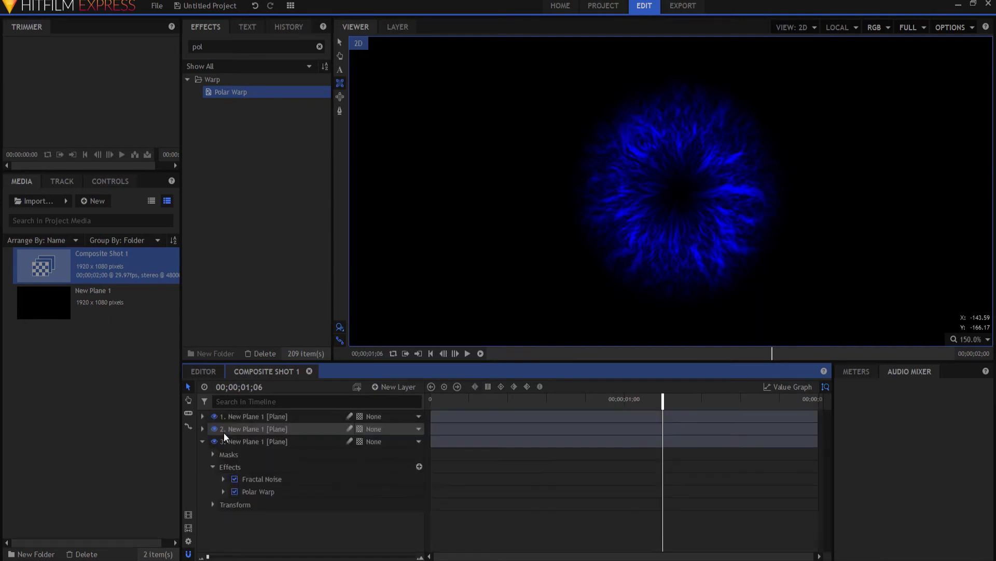
pyautogui.click(223, 479)
pyautogui.scroll(-2, 267, 504)
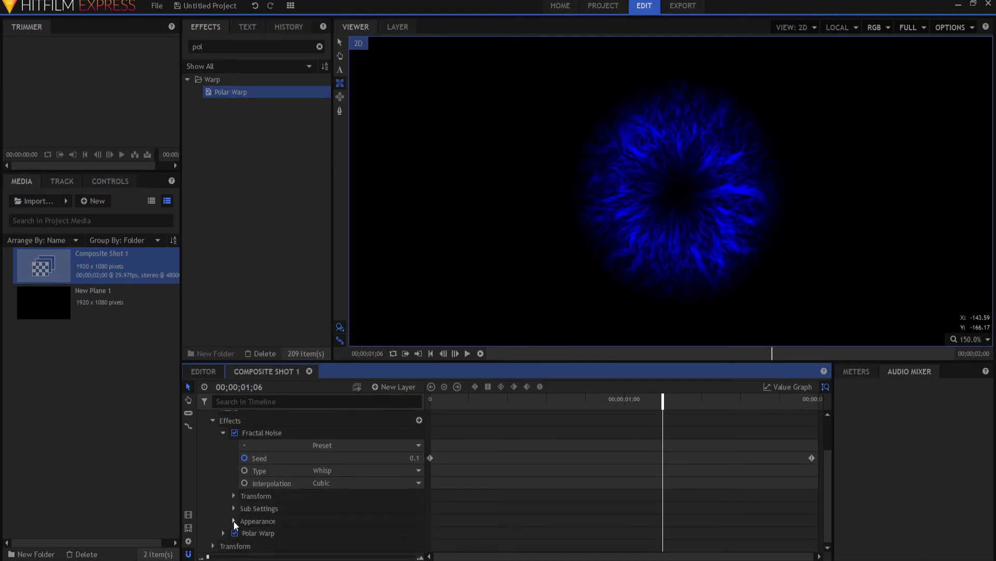
pyautogui.click(233, 520)
pyautogui.scroll(-2, 236, 521)
pyautogui.click(244, 483)
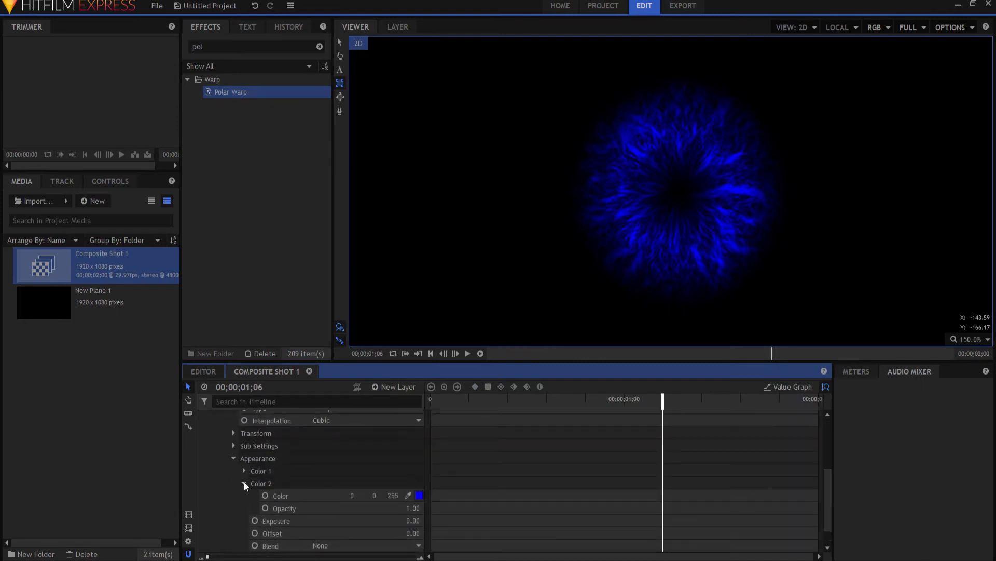
pyautogui.click(419, 496)
pyautogui.click(390, 220)
pyautogui.click(566, 377)
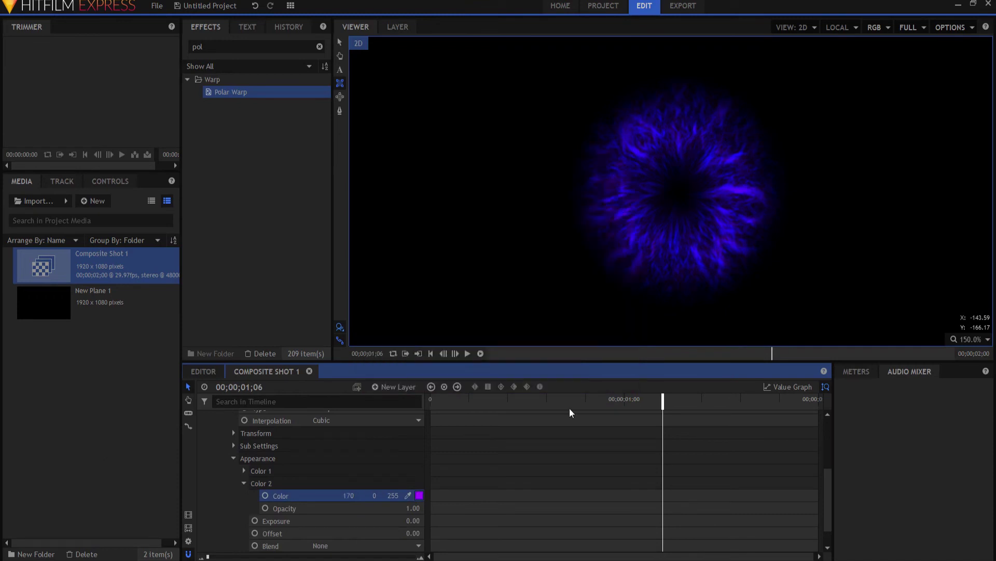
# Duplicate the second fractal-noise plane layer into a new third layer
pyautogui.scroll(5, 276, 488)
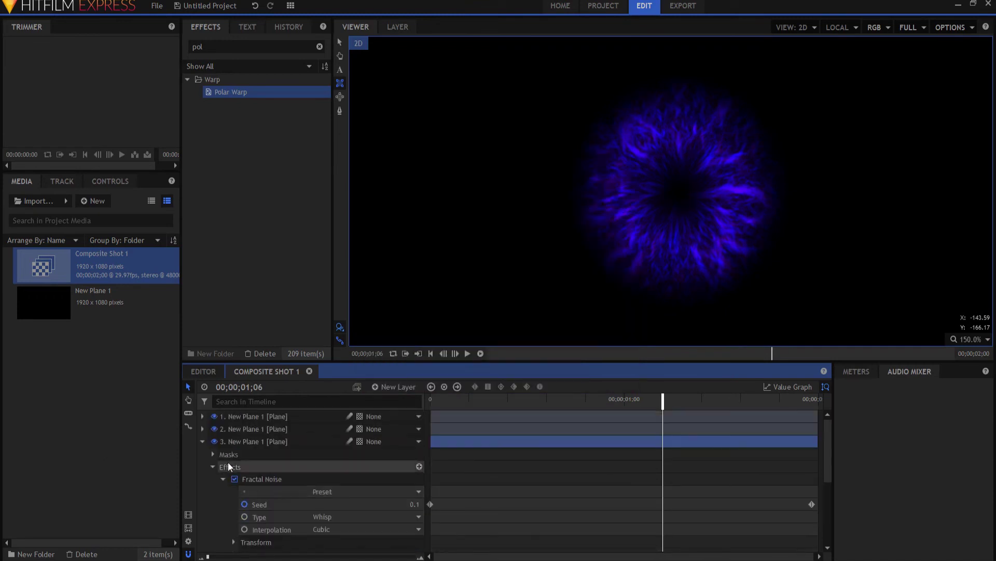
pyautogui.click(203, 441)
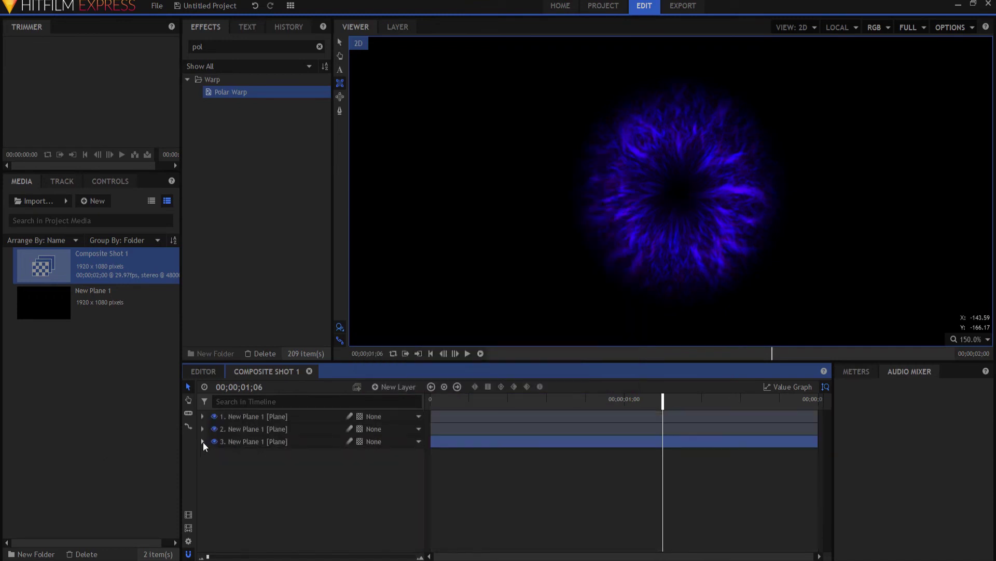
pyautogui.rightClick(236, 429)
pyautogui.click(261, 292)
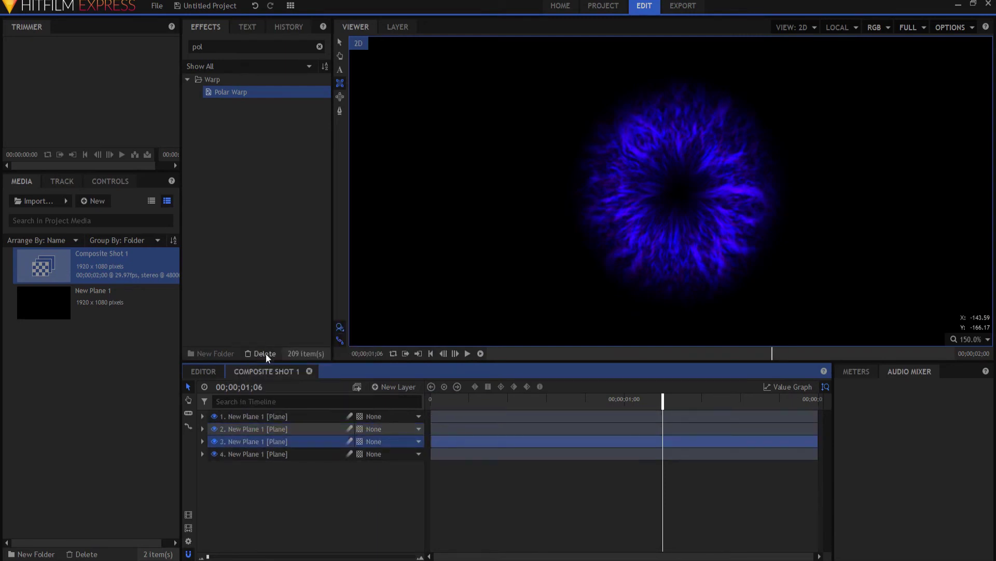
# Scale the copied plane down to 49% to shrink its purple wisps inside the ring
pyautogui.click(203, 441)
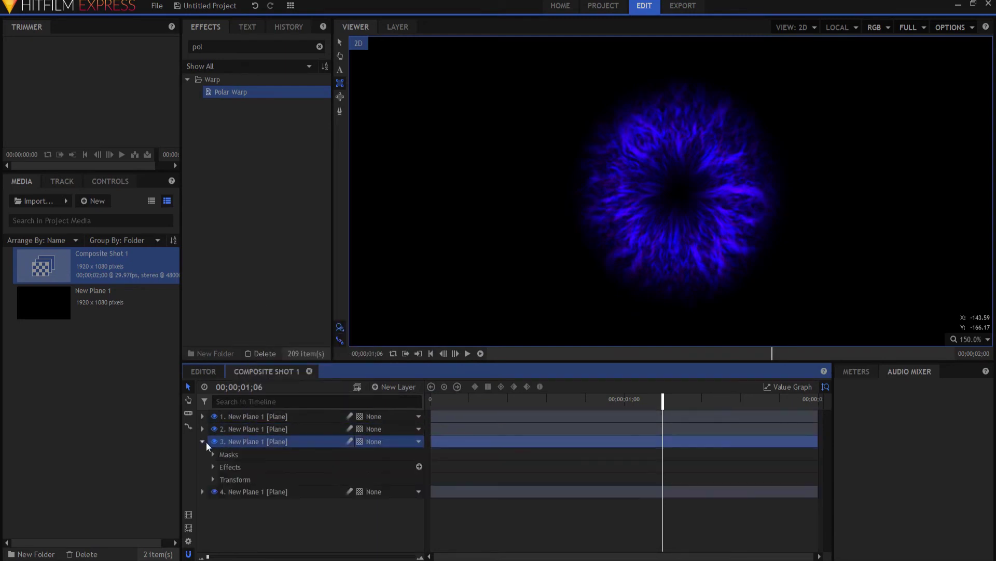
pyautogui.click(217, 479)
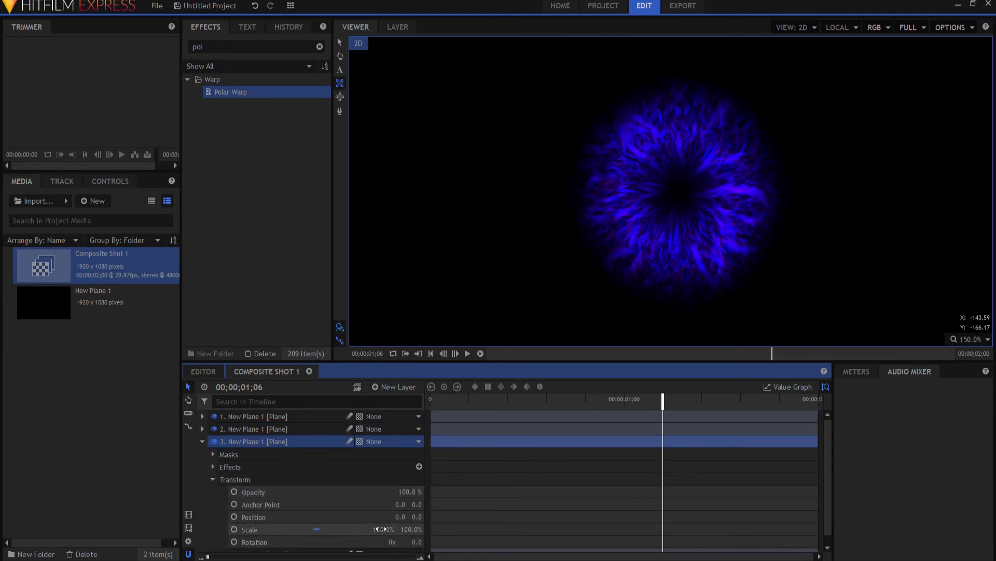
pyautogui.moveTo(384, 529); pyautogui.dragTo(375, 529)
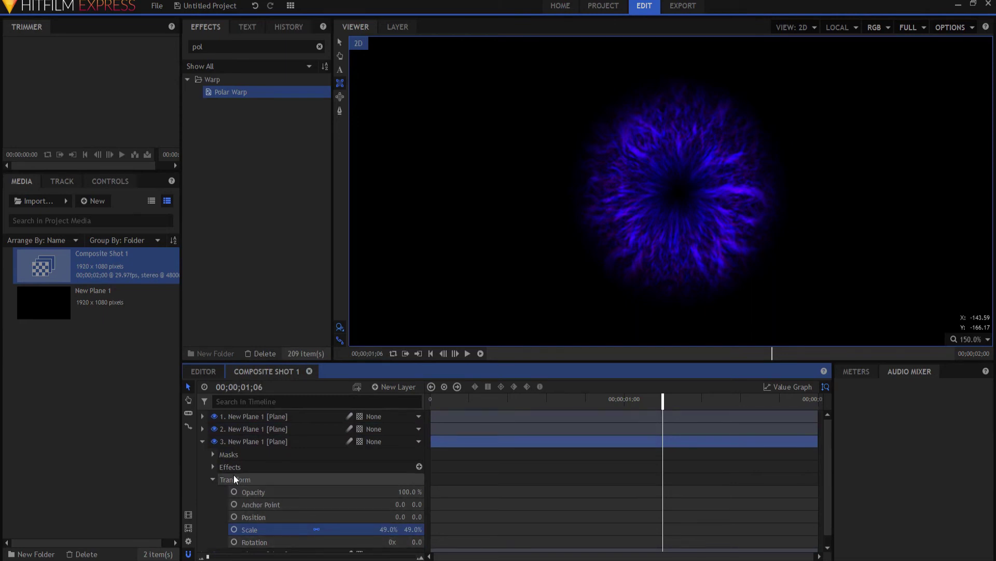
pyautogui.click(212, 480)
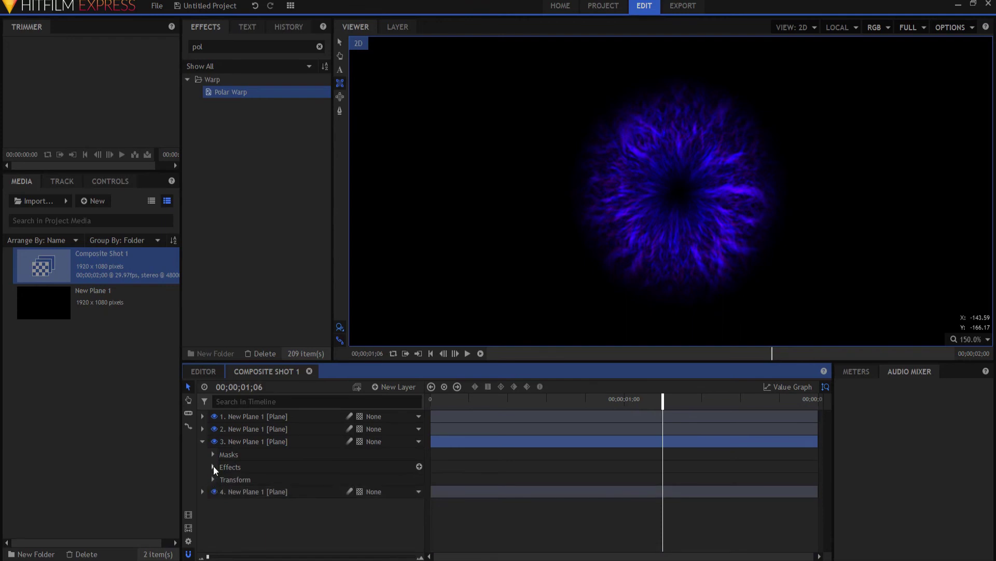
pyautogui.click(213, 466)
# Keyframe the third plane's Fractal Noise Seed at 0.6 on the first frame and 0.7 on the last
pyautogui.click(222, 480)
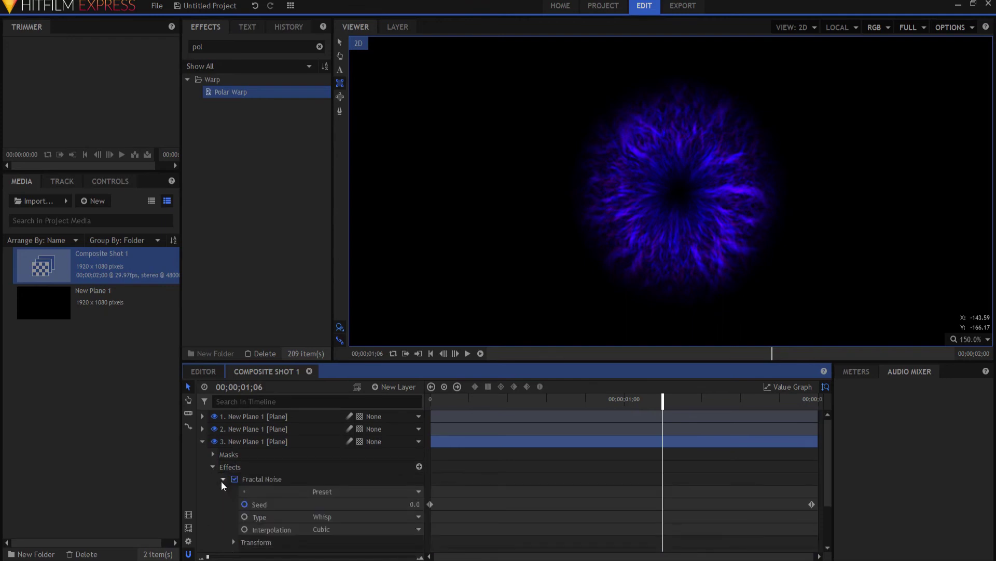
pyautogui.click(430, 353)
pyautogui.click(416, 504)
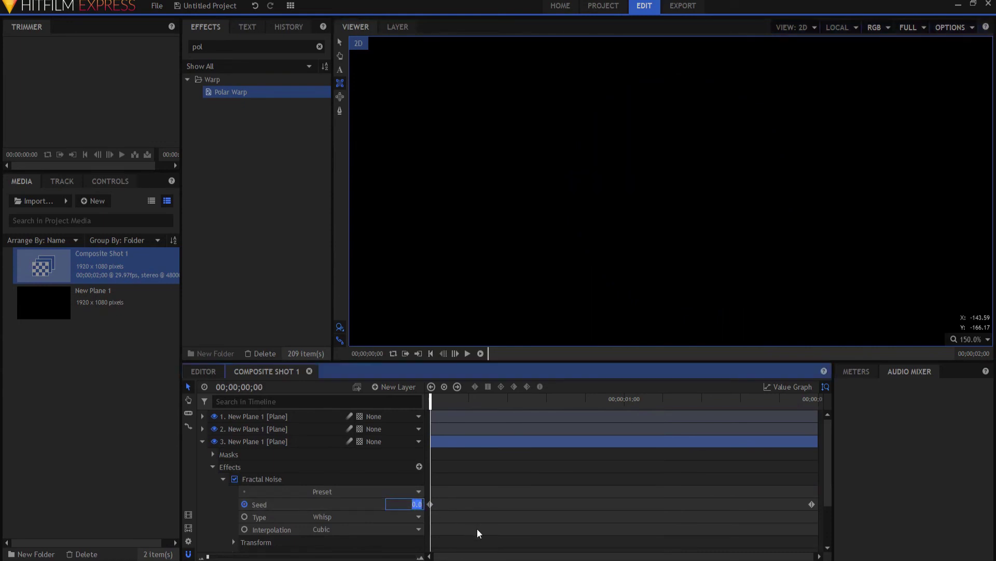
pyautogui.write('0.6')
pyautogui.press('Return')
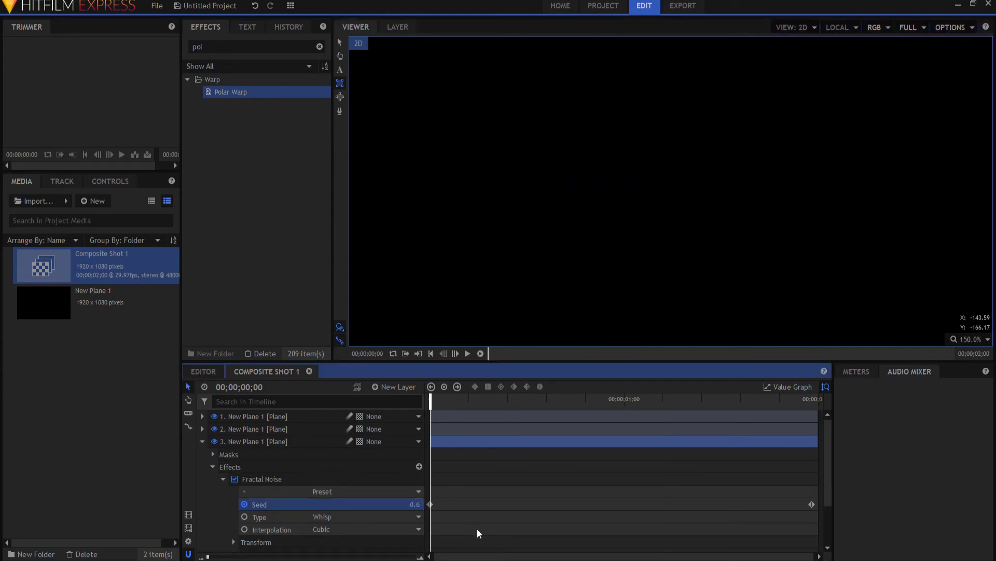
pyautogui.press('End')
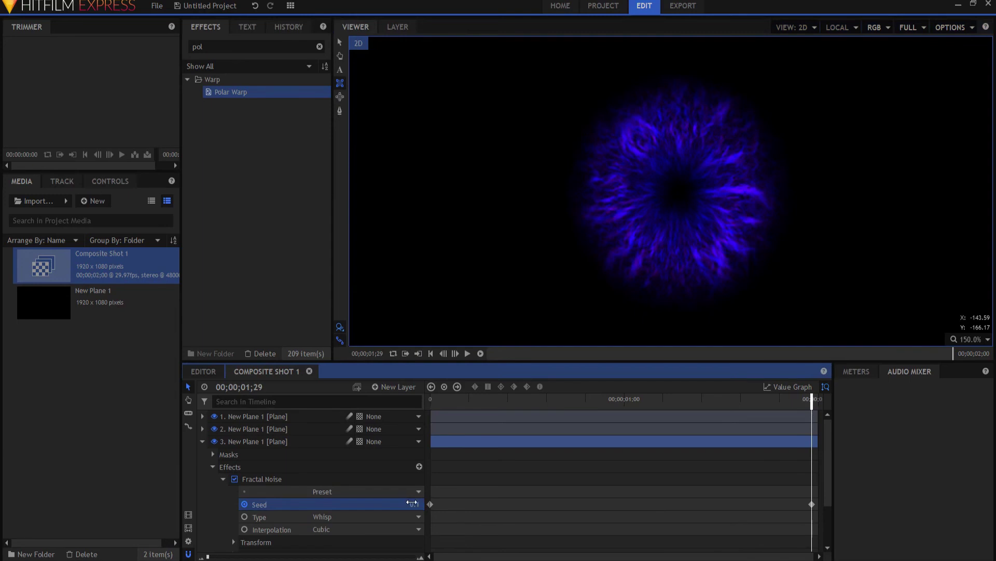
pyautogui.click(415, 504)
pyautogui.write('0.7')
pyautogui.press('Return')
pyautogui.click(202, 441)
pyautogui.click(241, 503)
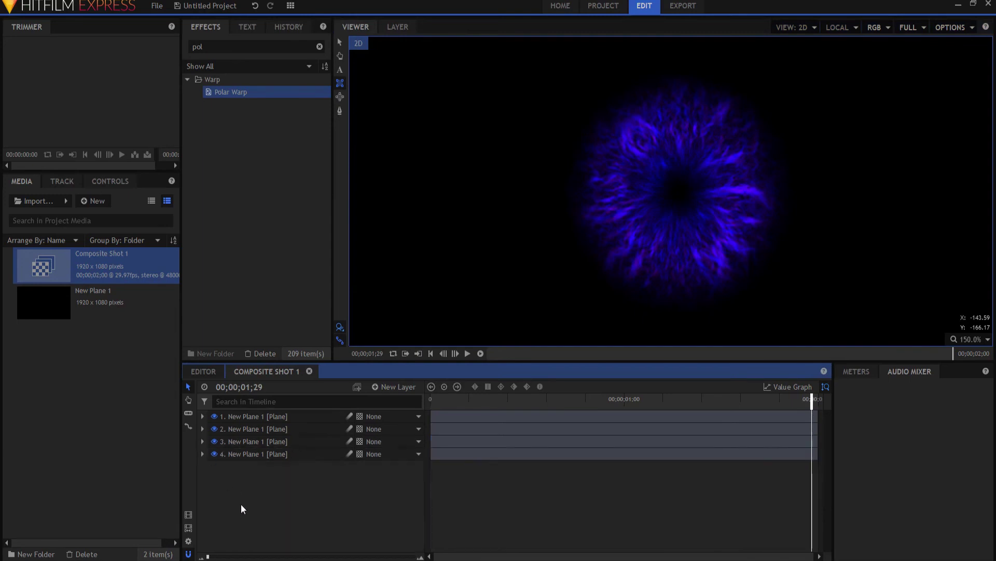
# Create Composite Shot 2 and place Composite Shot 1 in it as a layer
pyautogui.click(94, 200)
pyautogui.click(102, 215)
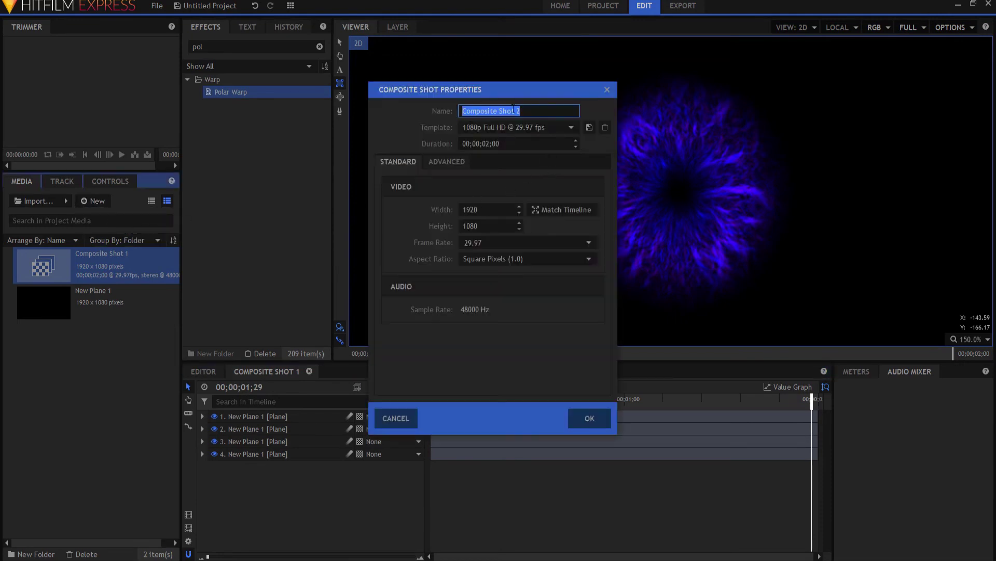
pyautogui.click(590, 420)
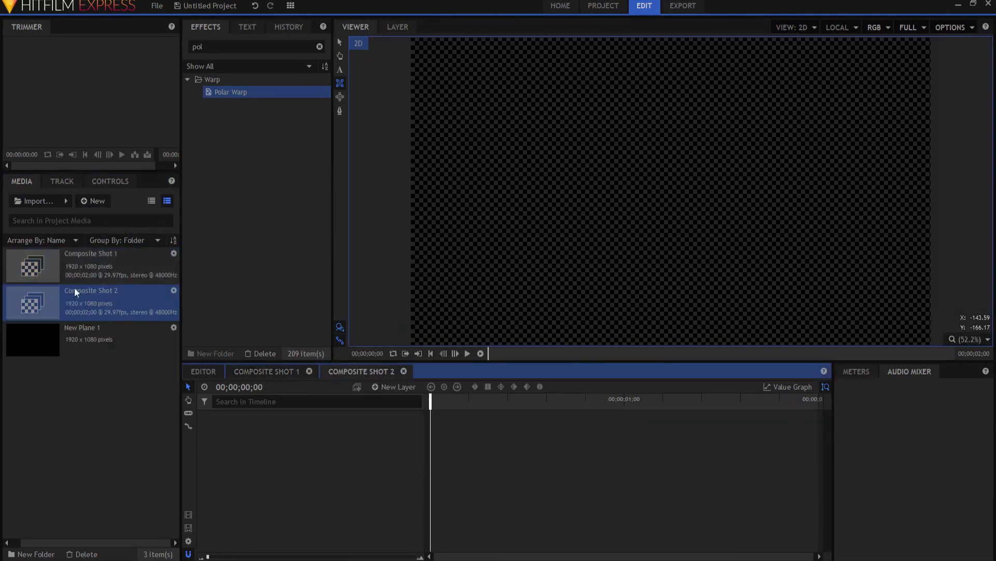
pyautogui.moveTo(299, 441); pyautogui.dragTo(300, 441)
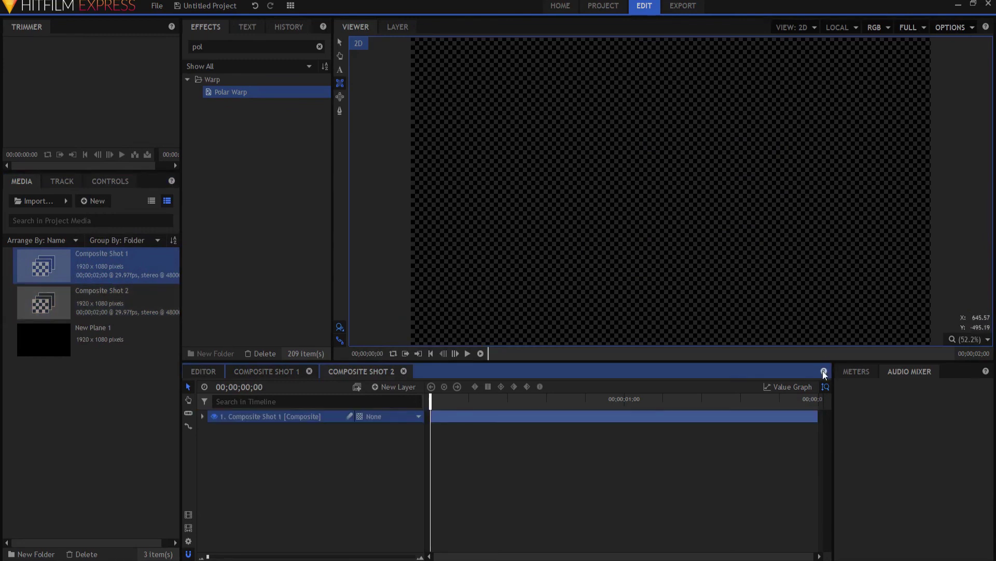
# Turn off the checkerboard background so the ring previews over black
pyautogui.click(792, 399)
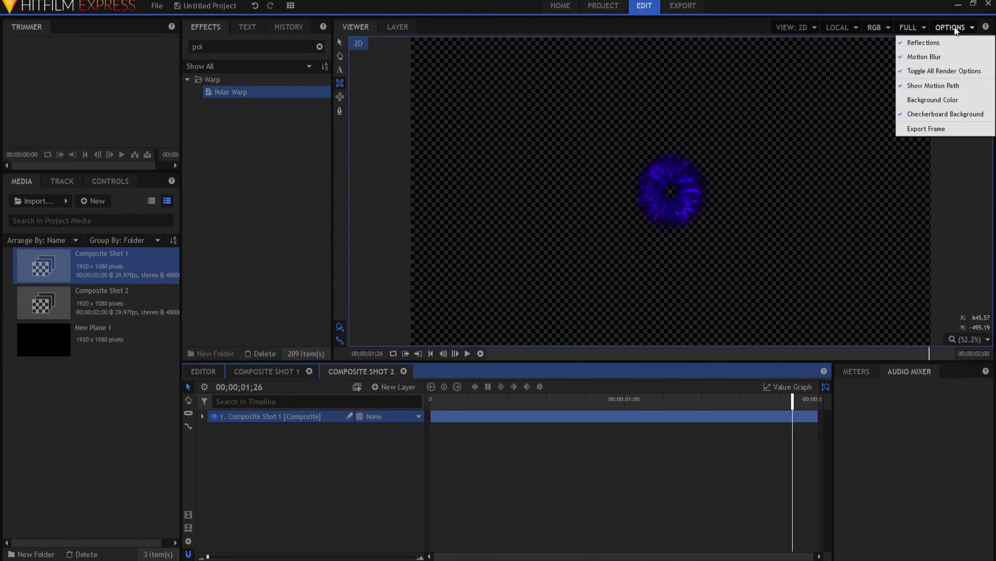
pyautogui.click(952, 28)
pyautogui.click(940, 116)
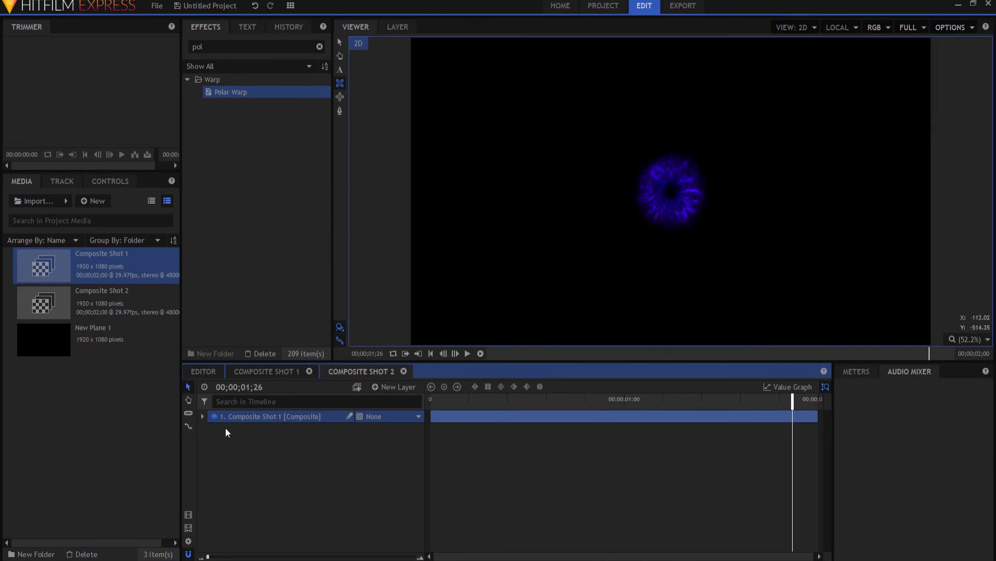
# Scale the Composite Shot 1 layer up to 362% so the blue ring fills the frame
pyautogui.click(203, 416)
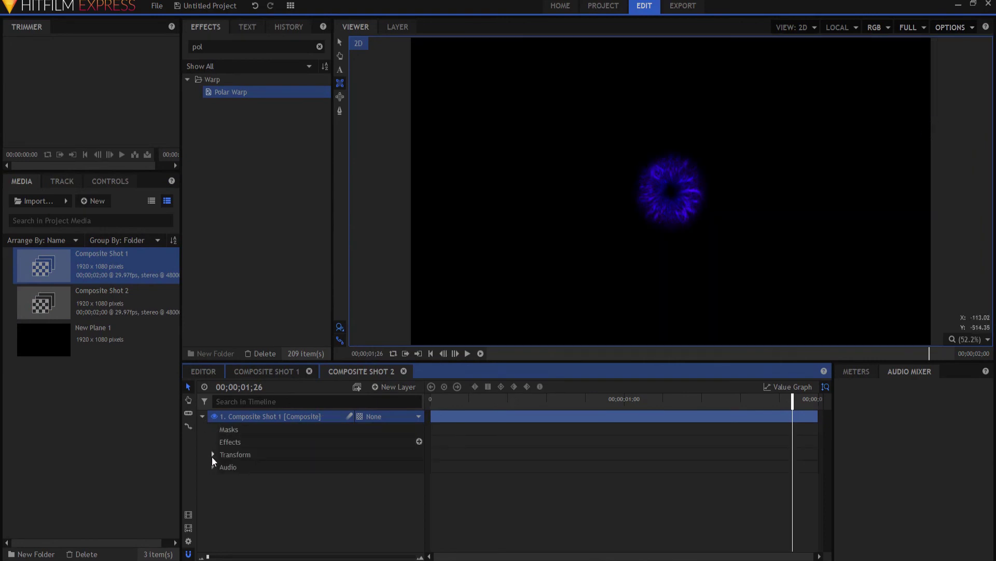
pyautogui.click(213, 455)
pyautogui.moveTo(383, 504); pyautogui.dragTo(436, 504)
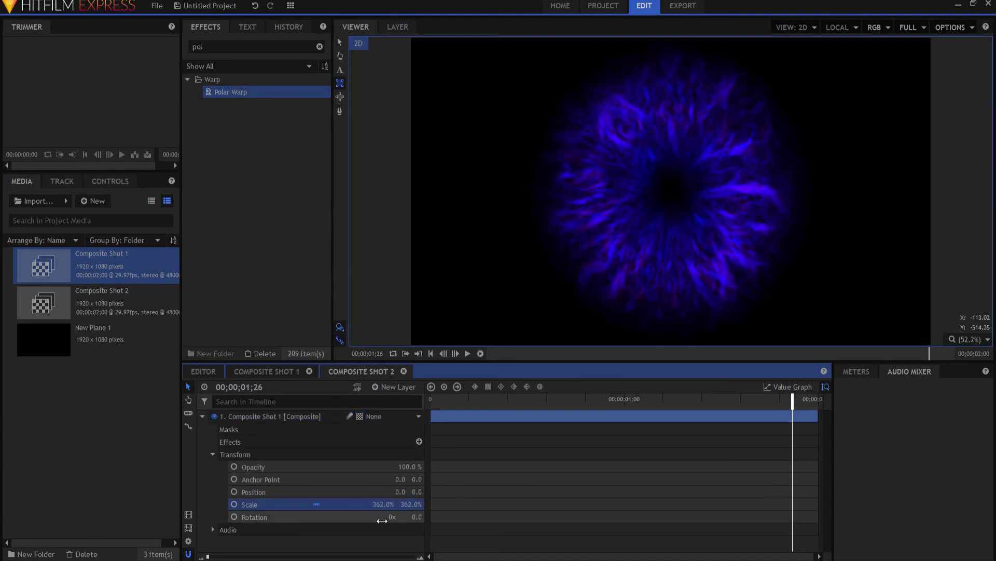
pyautogui.click(624, 403)
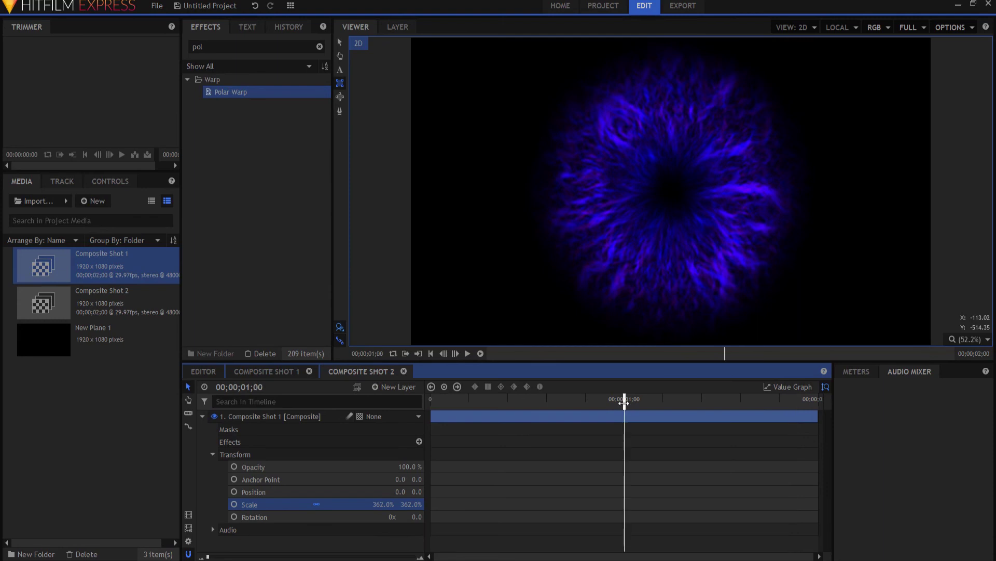
# Keyframe the ring layer's opacity from 100% at one second to 0% on the last frame
pyautogui.click(234, 466)
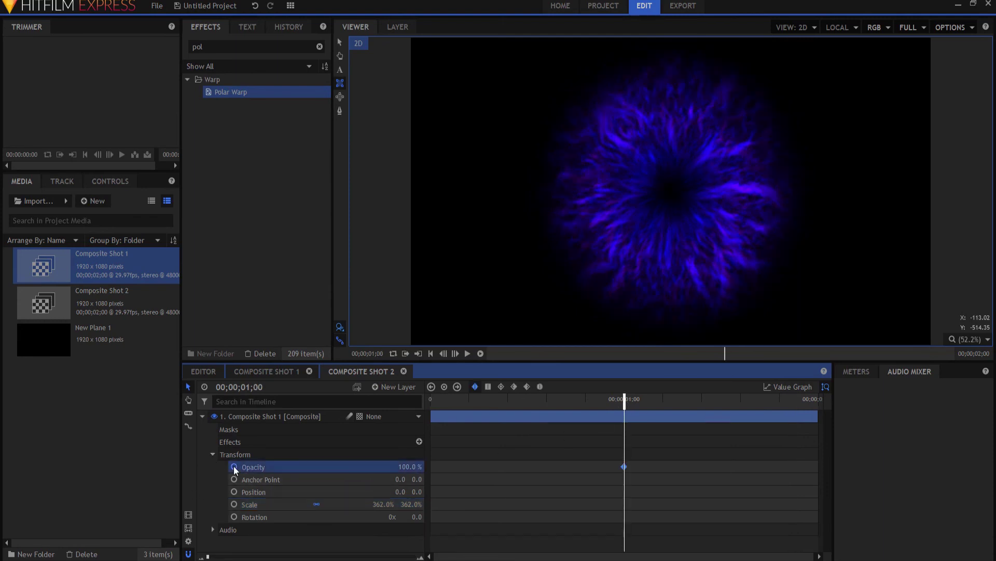
pyautogui.moveTo(623, 400); pyautogui.dragTo(696, 401)
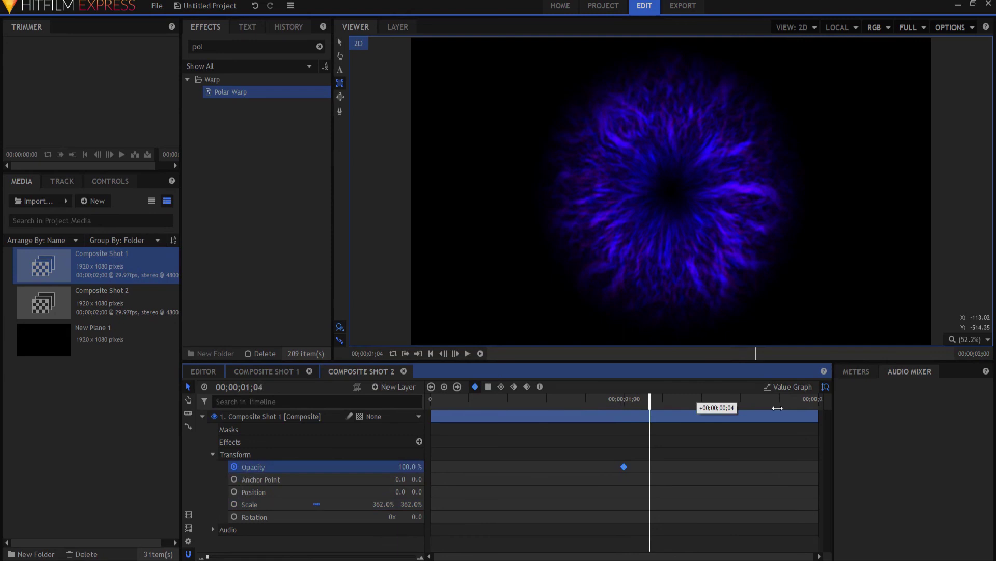
pyautogui.moveTo(909, 407); pyautogui.dragTo(980, 457)
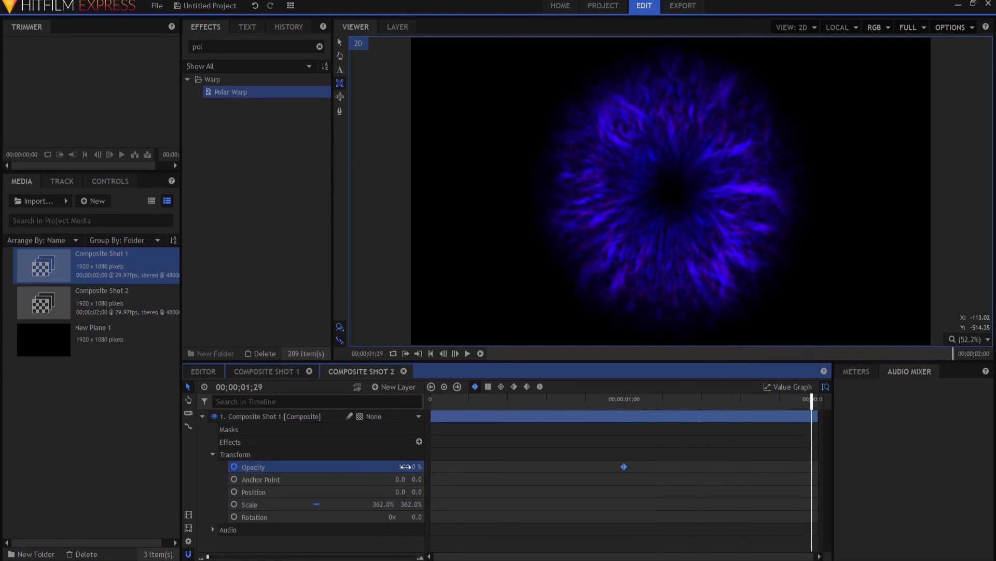
pyautogui.moveTo(413, 467); pyautogui.dragTo(364, 466)
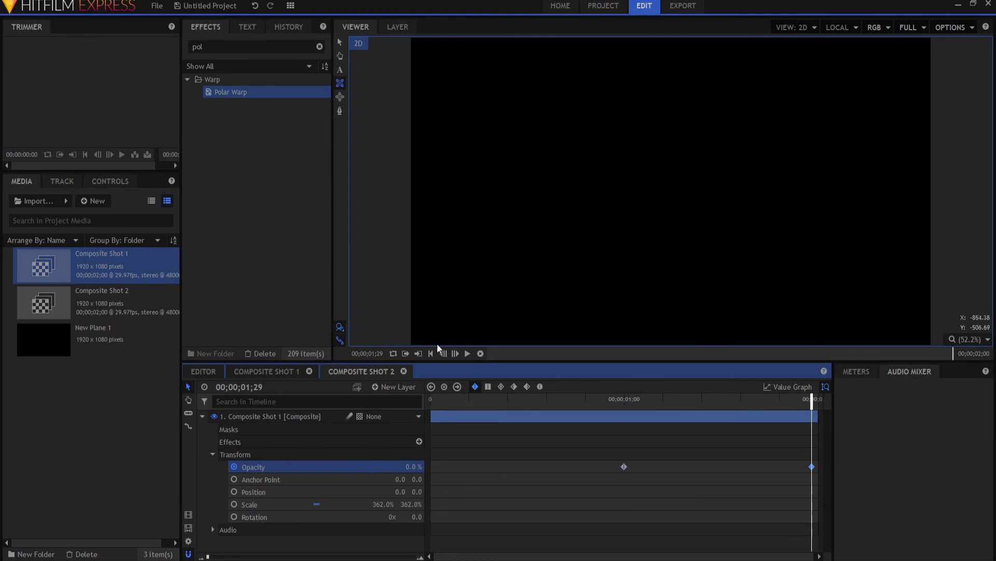
pyautogui.click(430, 353)
pyautogui.click(202, 416)
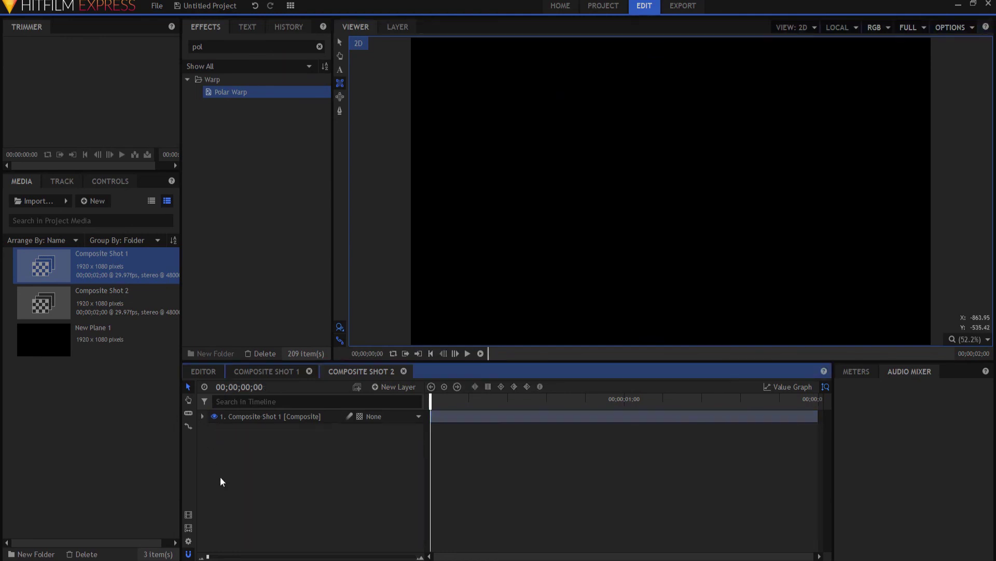
pyautogui.click(467, 353)
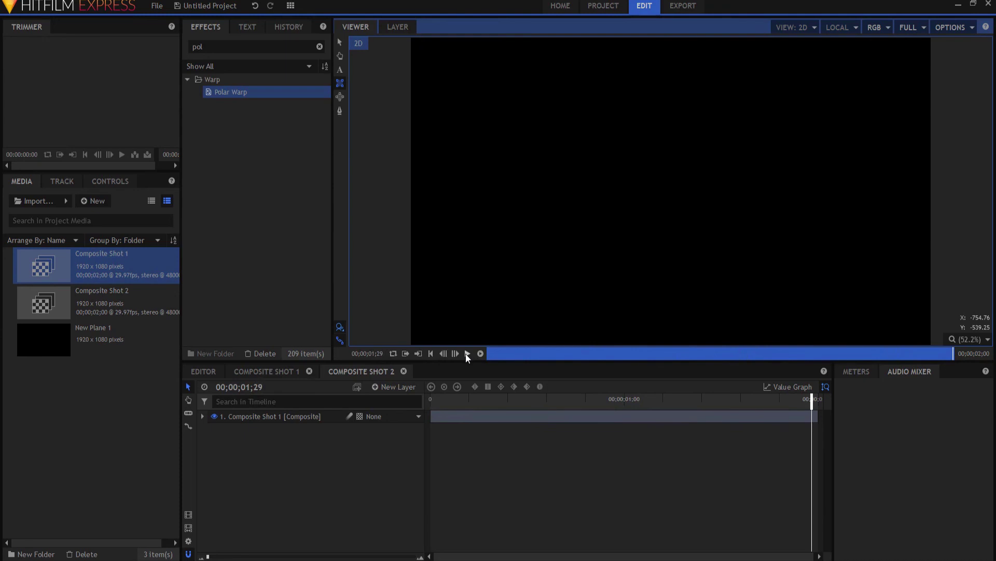
pyautogui.click(618, 402)
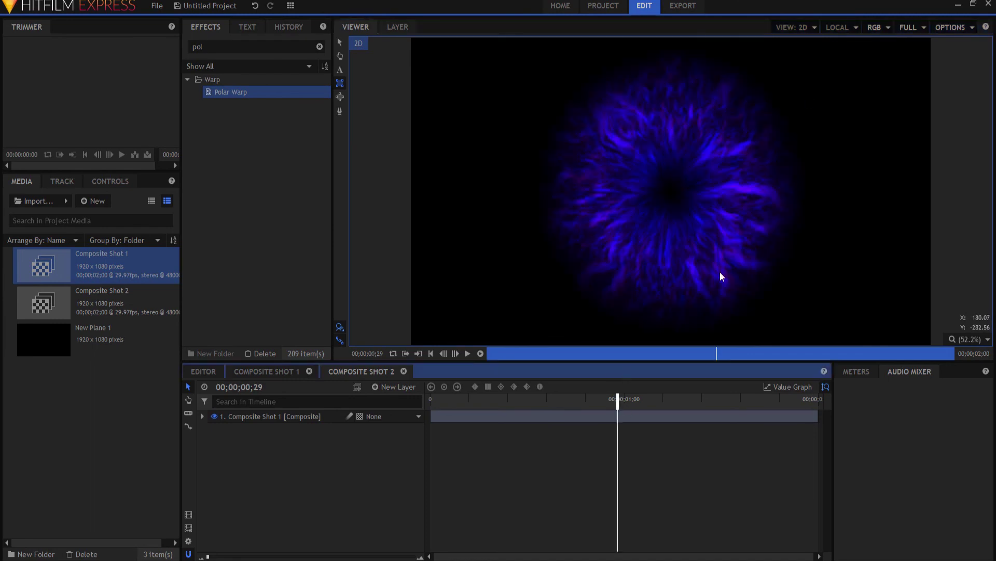